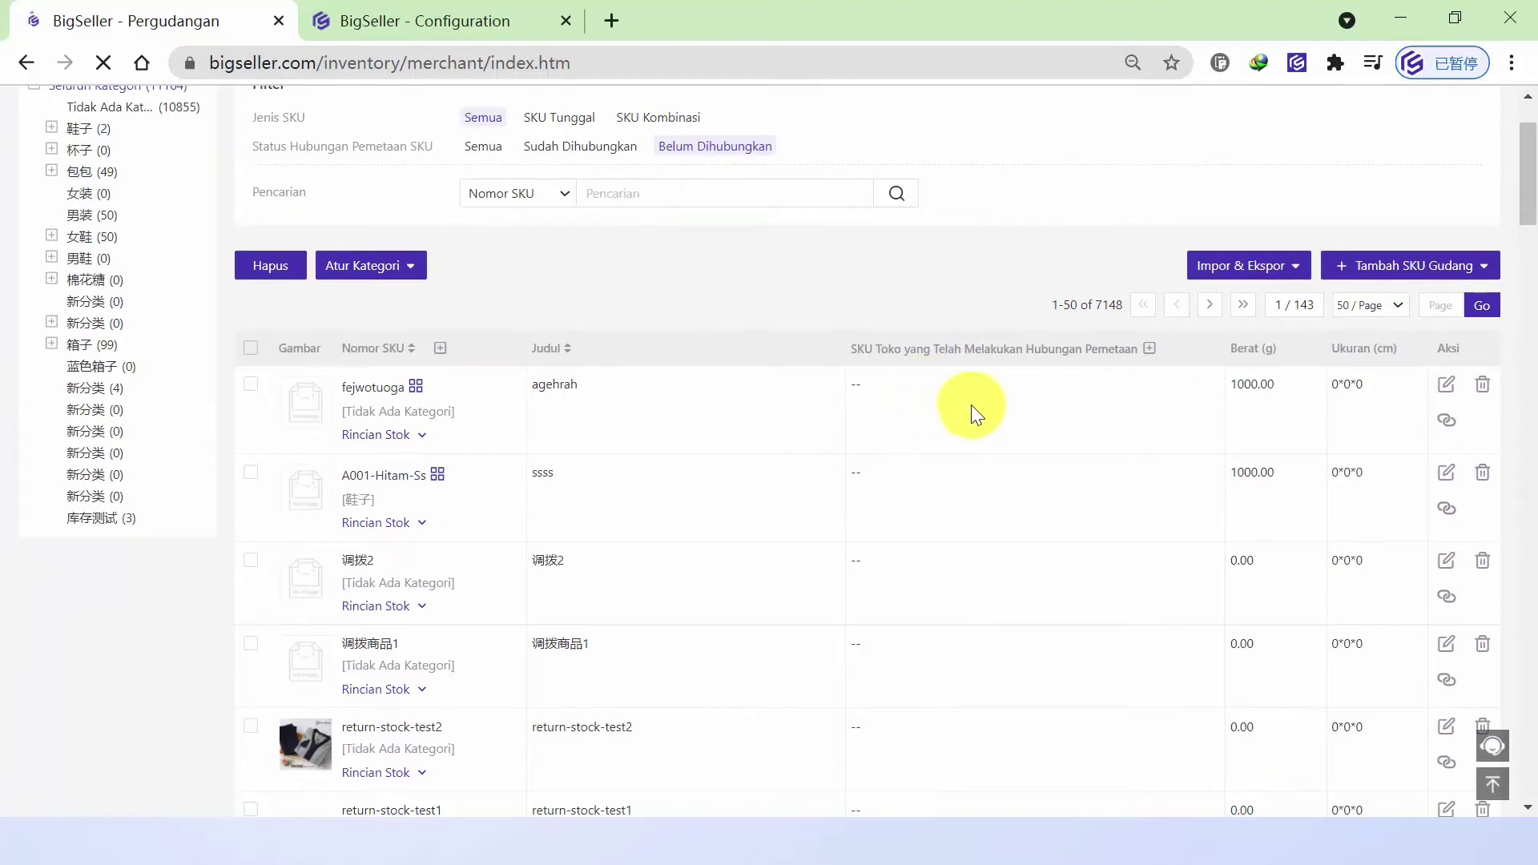
# - Inspect the store SKU mapping options for the unlinked warehouse SKU fejwotuoga and cancel without linking anything
pyautogui.scroll(1, 1098, 450)
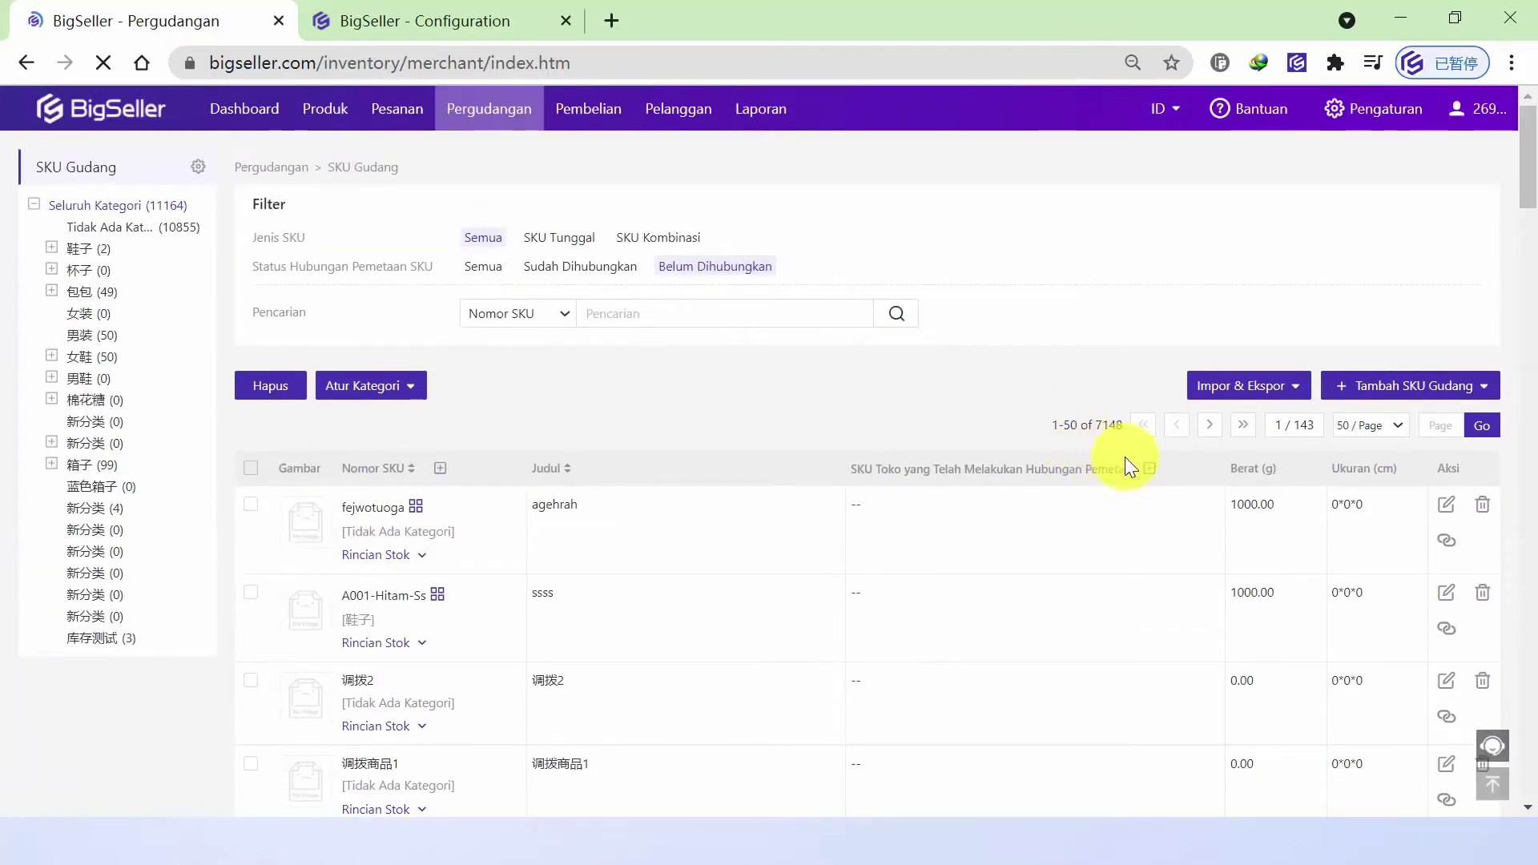
pyautogui.click(1452, 547)
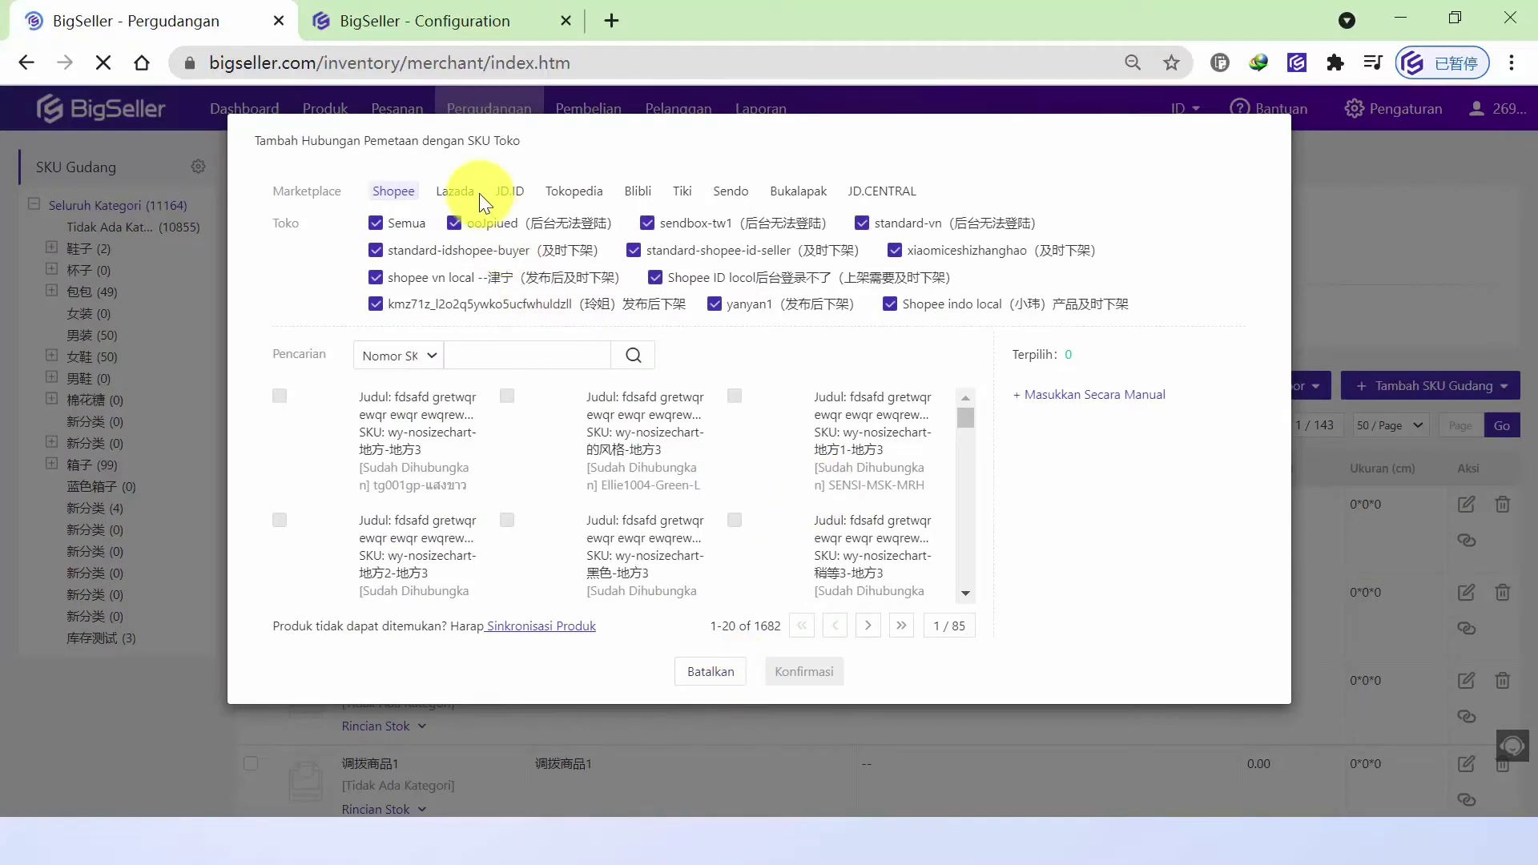
pyautogui.click(708, 679)
# - Filter the warehouse SKUs by the mapping status Sudah Dihubungkan and look through their linked store SKUs
pyautogui.click(583, 268)
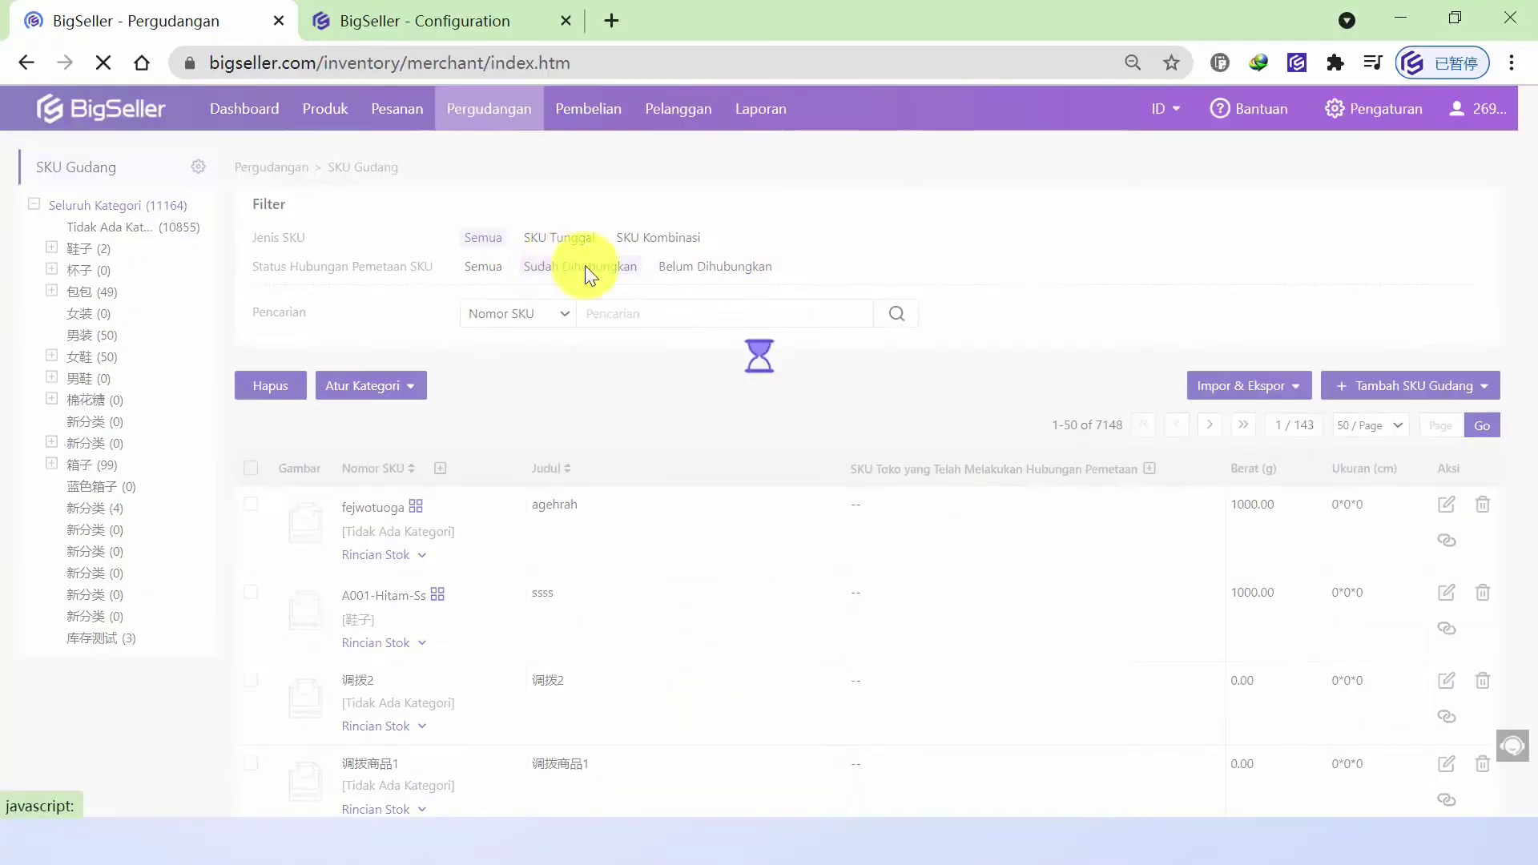
pyautogui.scroll(-3, 1157, 459)
pyautogui.scroll(-2, 1257, 459)
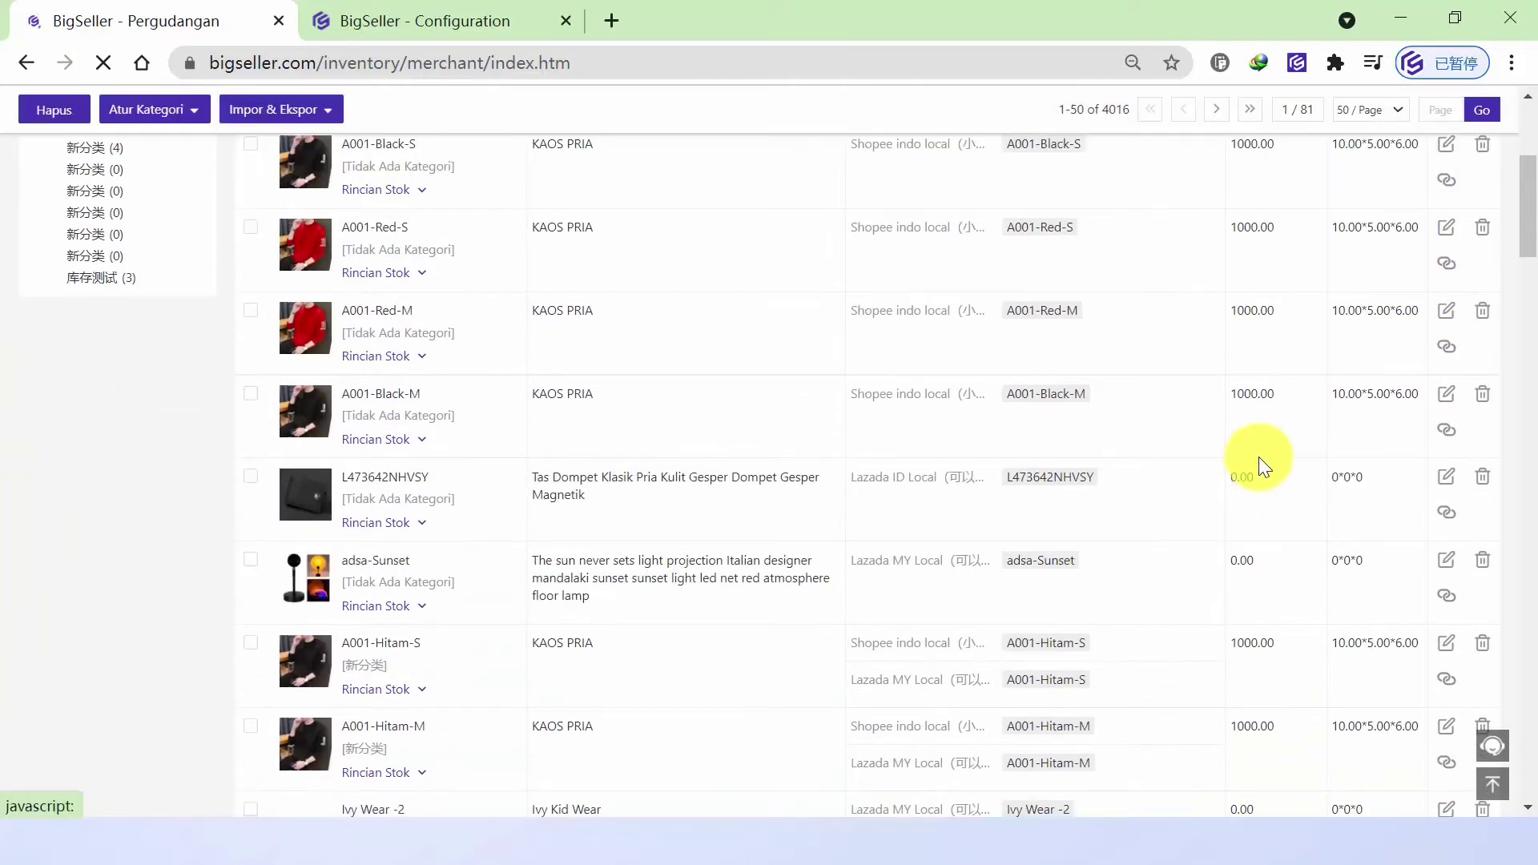
pyautogui.scroll(2, 1259, 463)
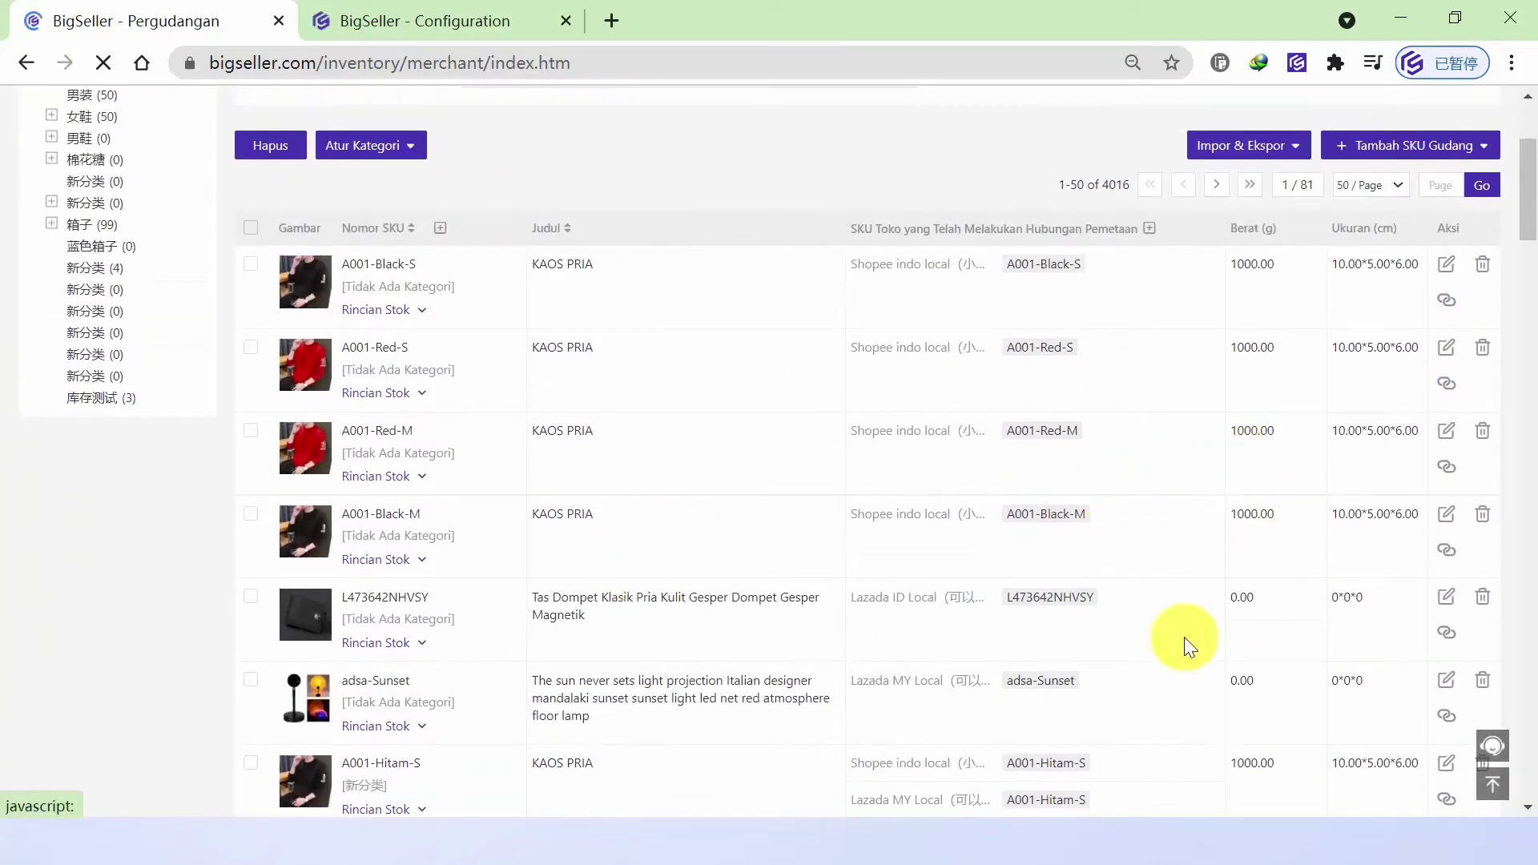
# - Inspect the store SKU mapping of warehouse SKU A001-Red-M, cancel it, and review more of the linked SKUs
pyautogui.click(1448, 472)
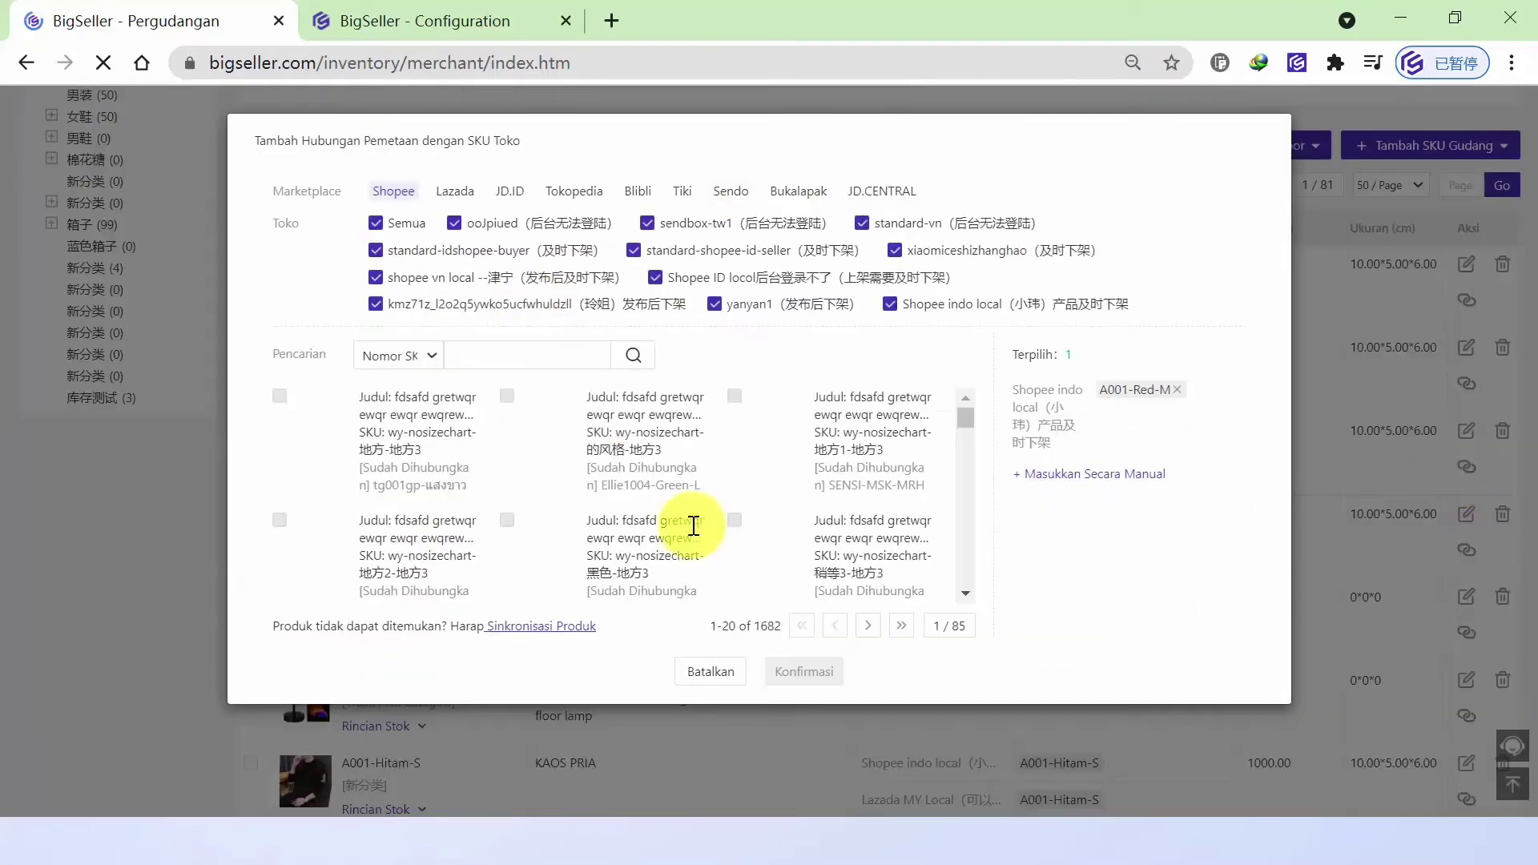
pyautogui.click(717, 679)
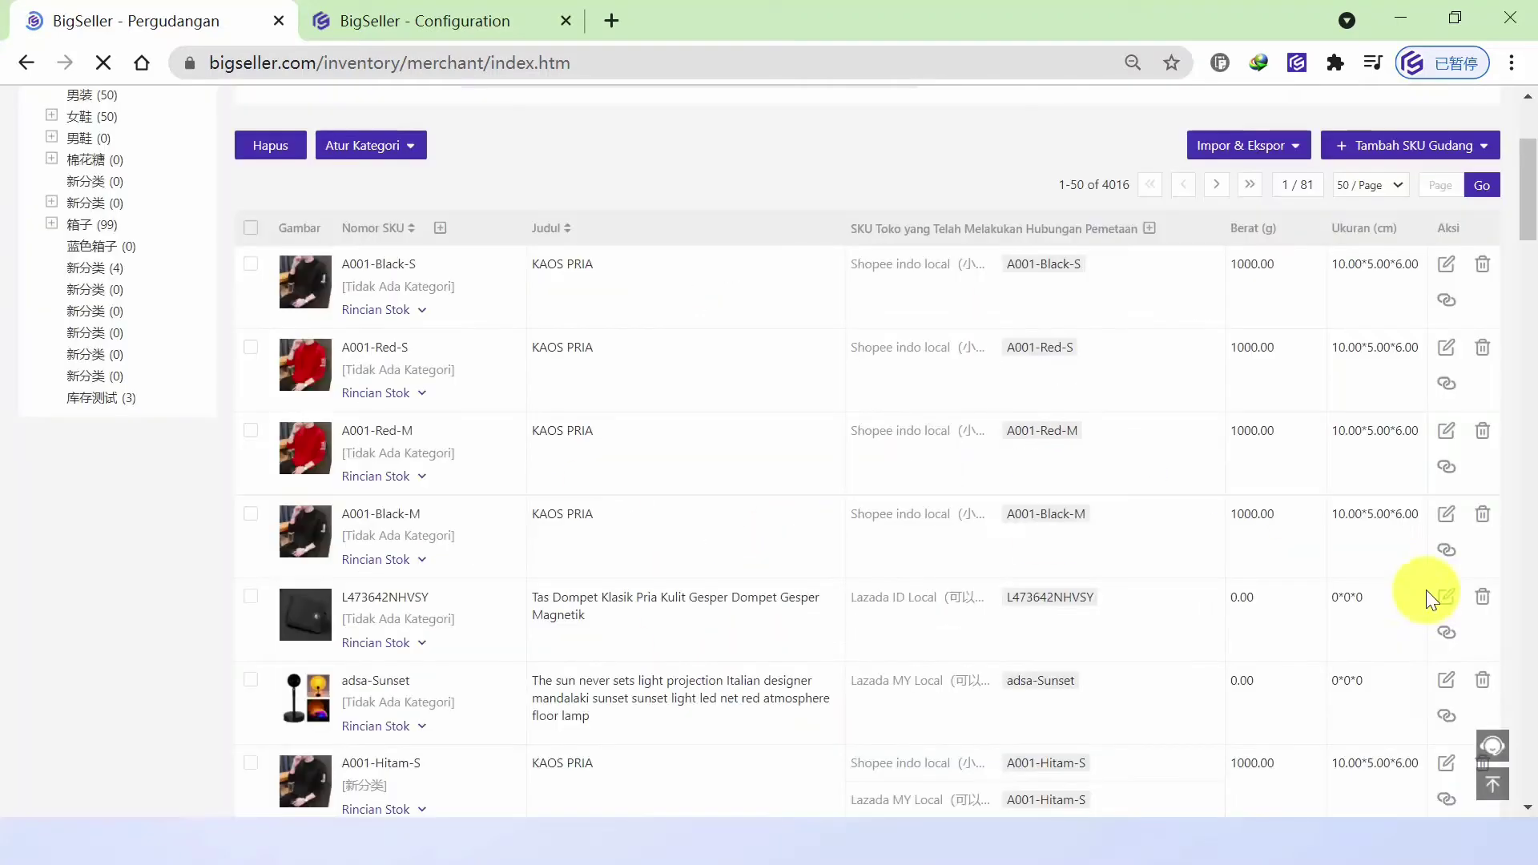
pyautogui.scroll(-8, 1202, 436)
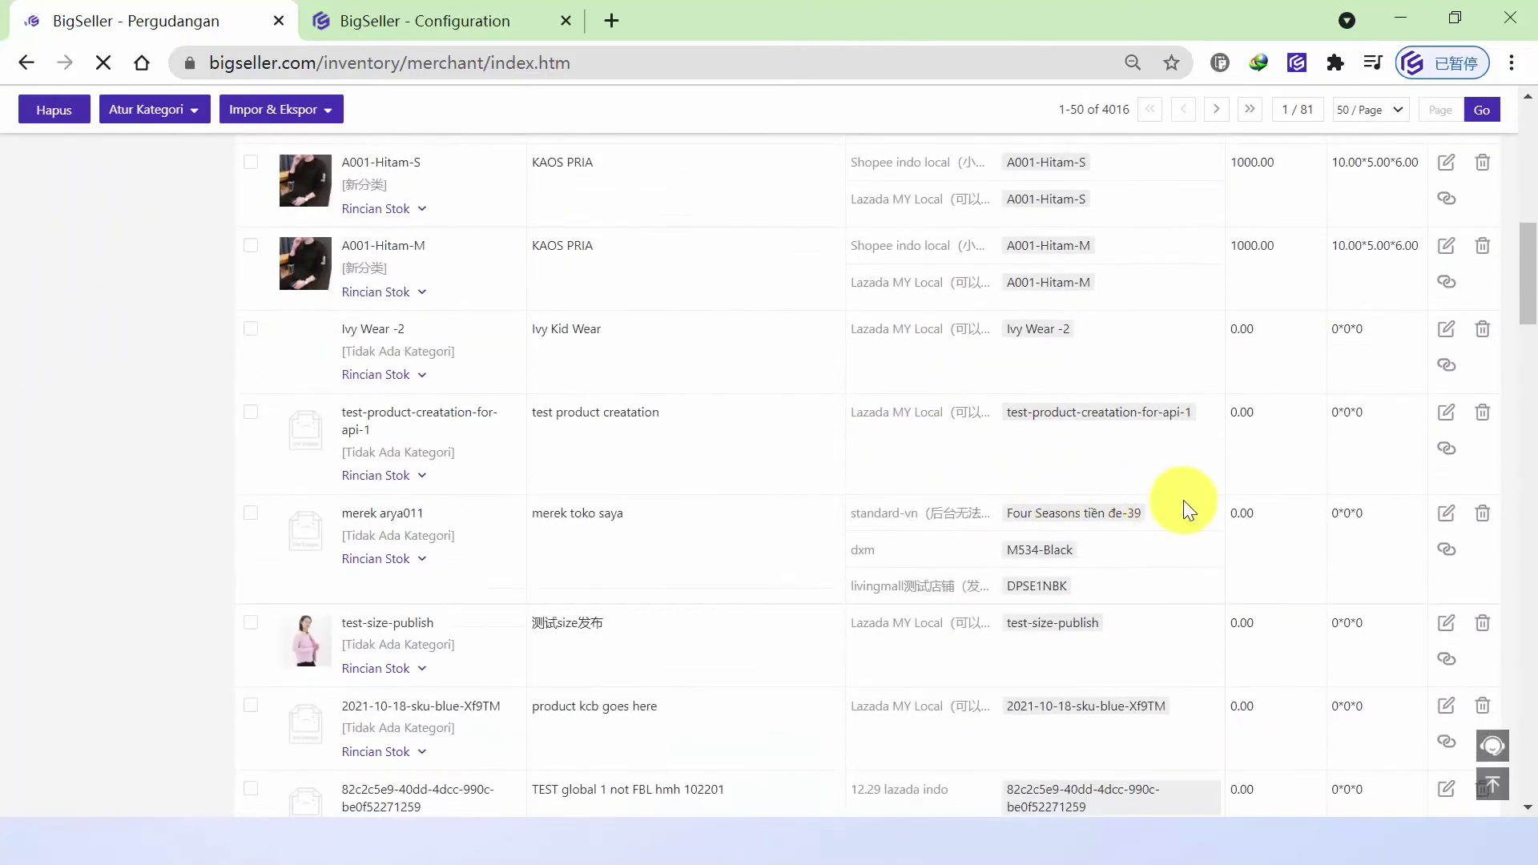
pyautogui.scroll(8, 1185, 500)
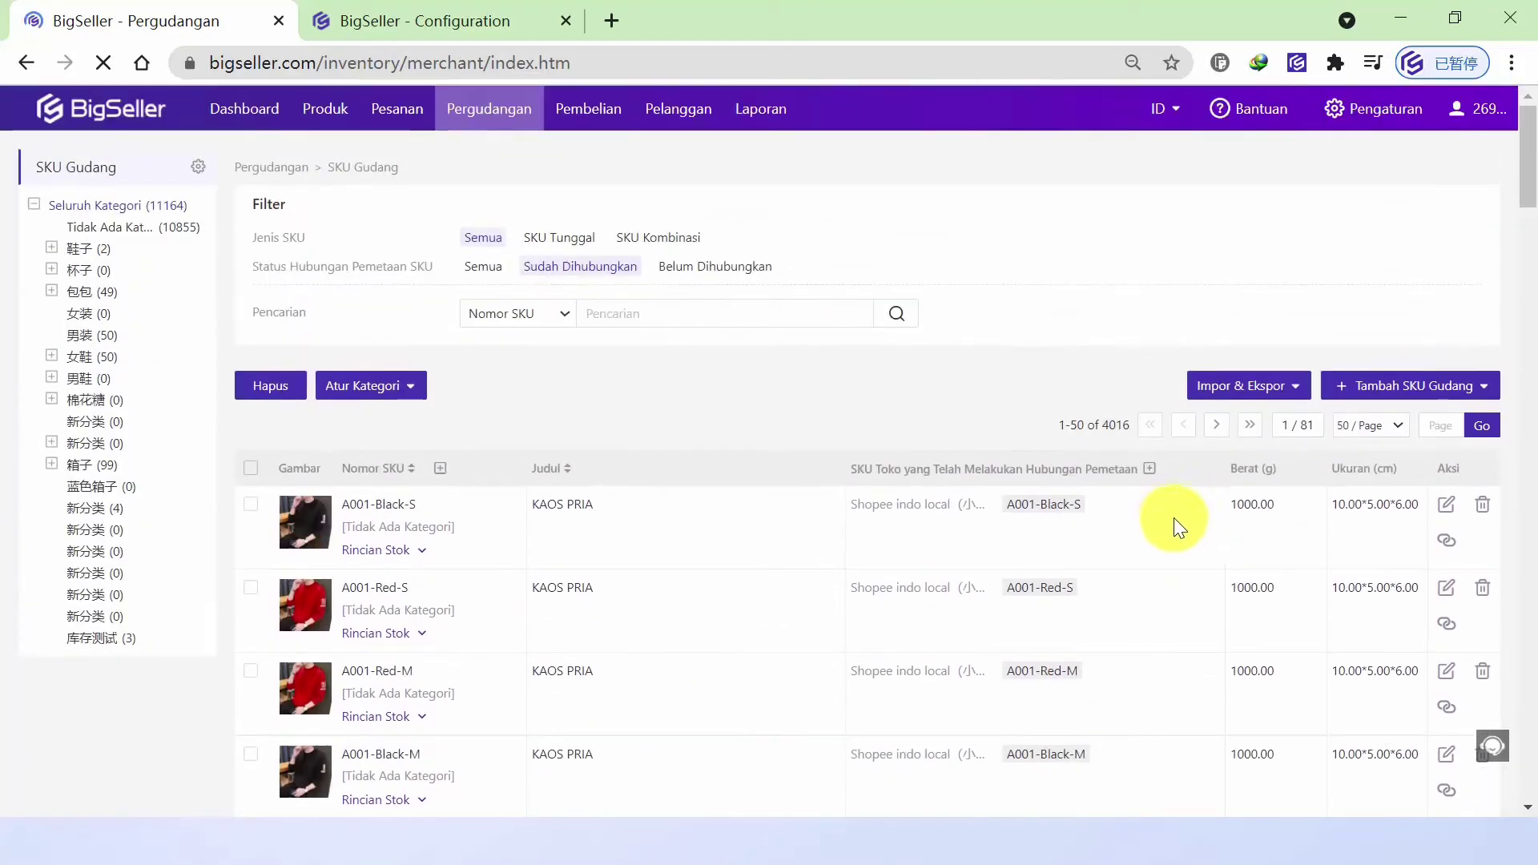
# - Open the Hubungan Pemetaan SKU page and look through the Shopee products with their store and warehouse SKUs
pyautogui.moveTo(458, 128)
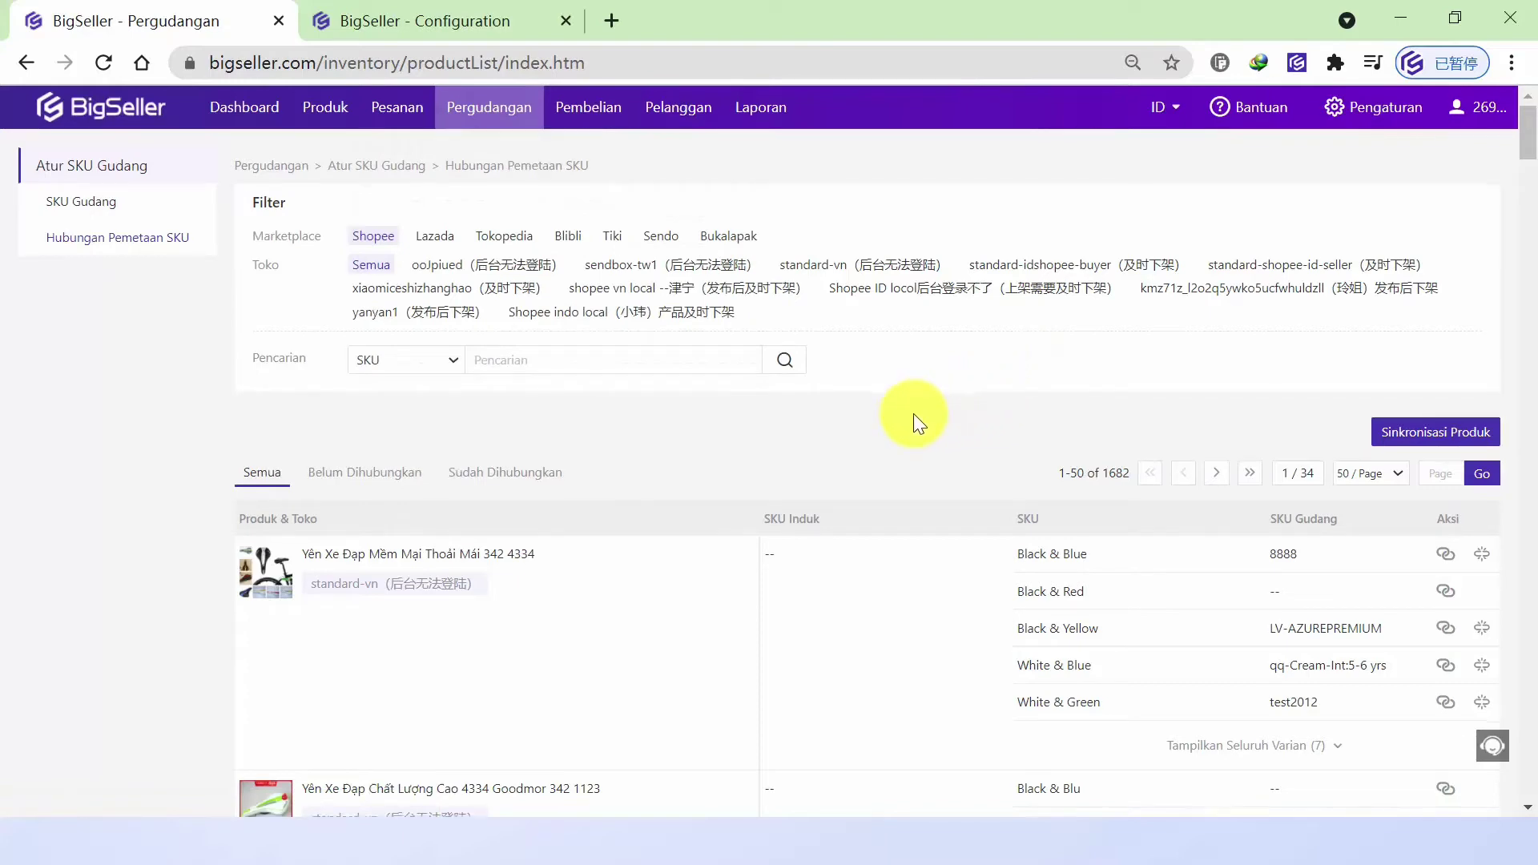
pyautogui.scroll(-3, 913, 413)
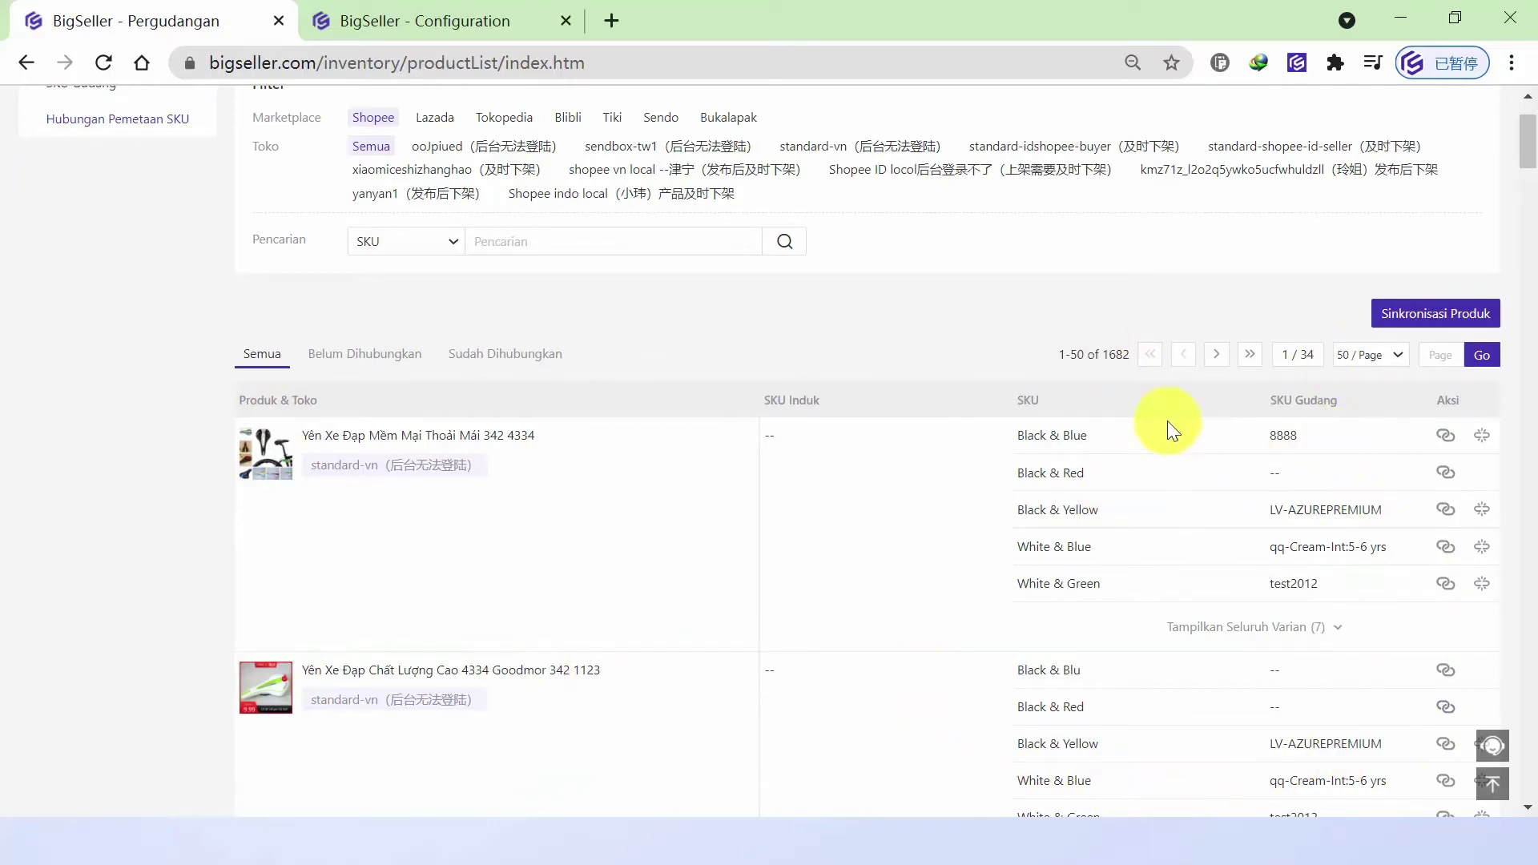
pyautogui.scroll(-2, 830, 335)
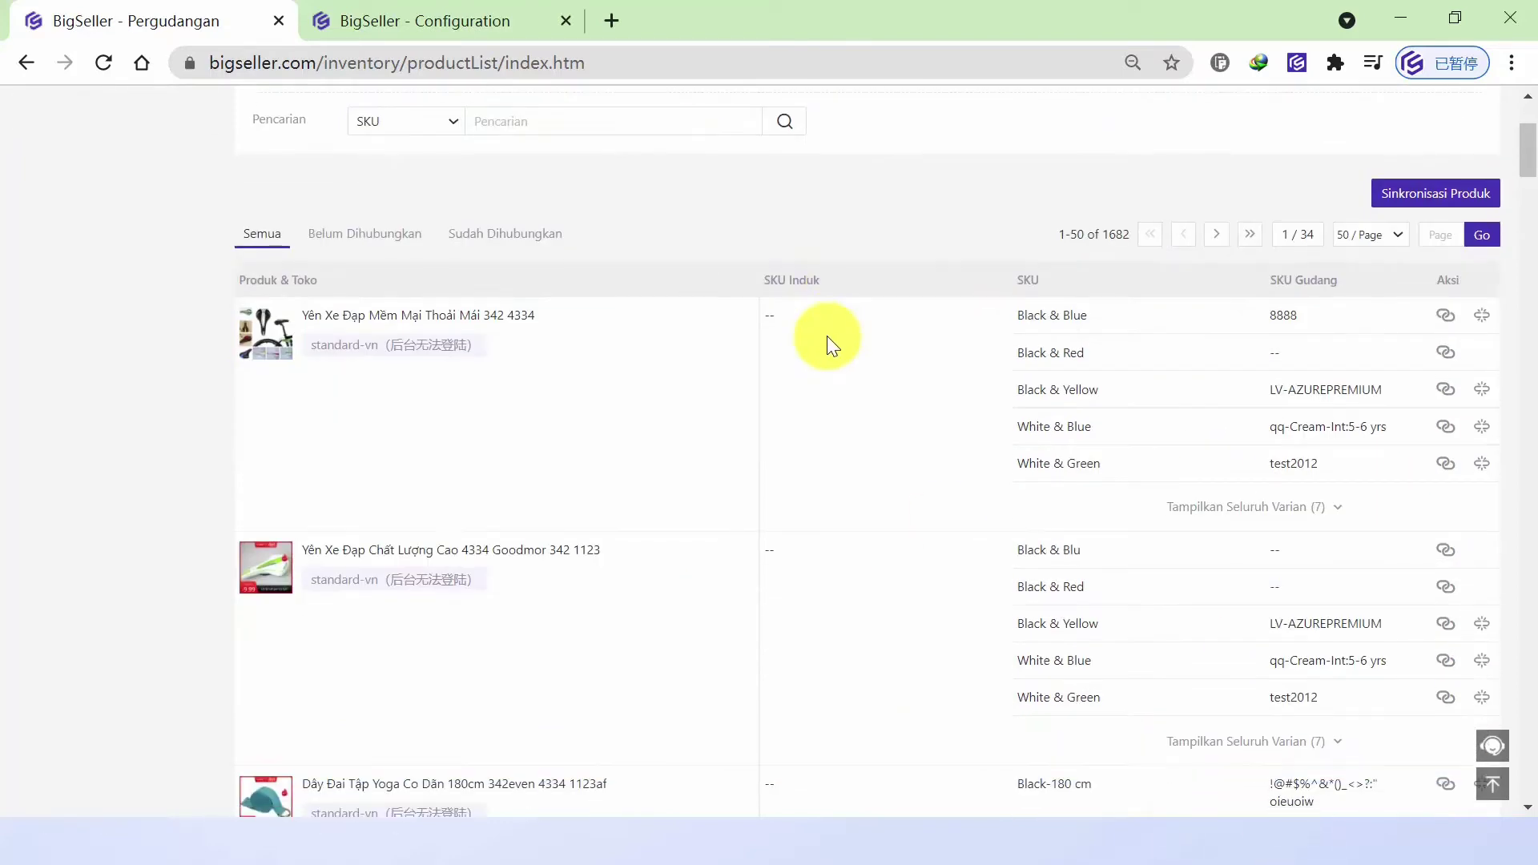
pyautogui.scroll(3, 821, 338)
pyautogui.scroll(1, 613, 345)
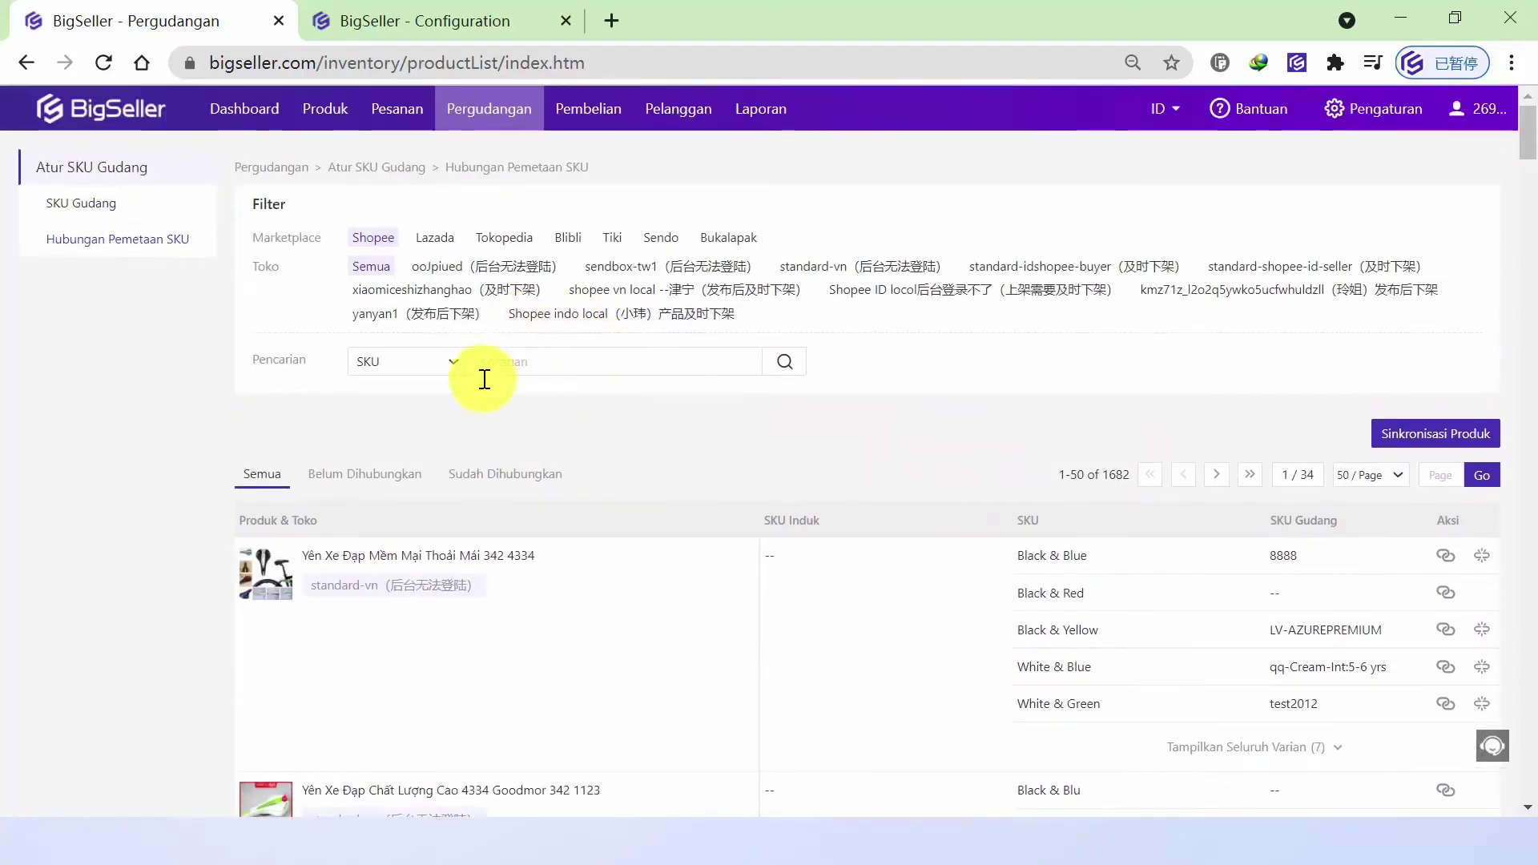
# - List the Belum Dihubungkan products, switch to Sudah Dihubungkan, and review the warehouse SKU linked to each variant
pyautogui.click(405, 480)
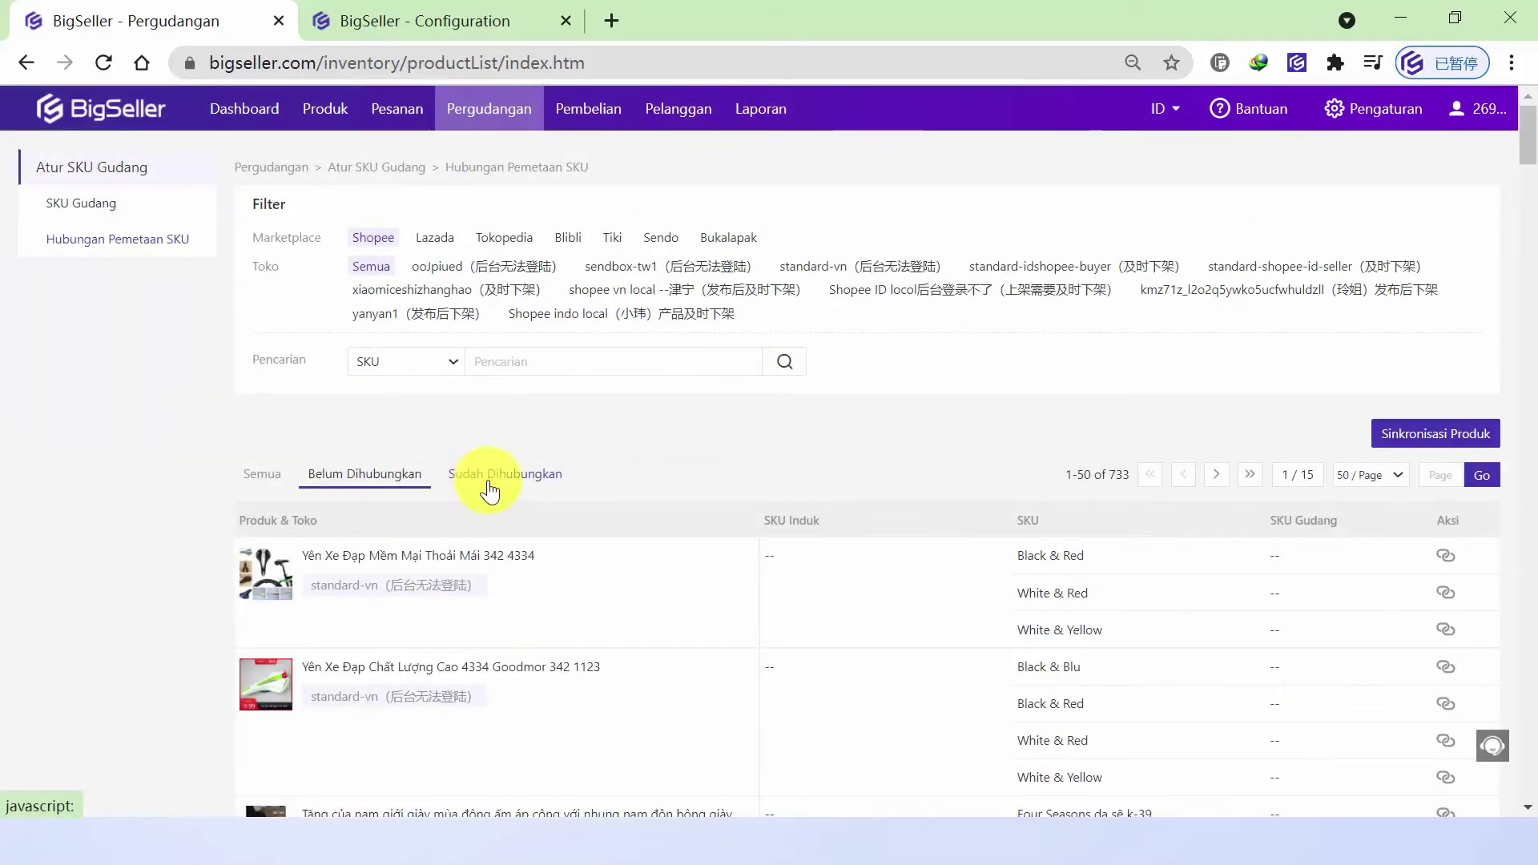
pyautogui.click(488, 479)
pyautogui.scroll(-7, 1212, 454)
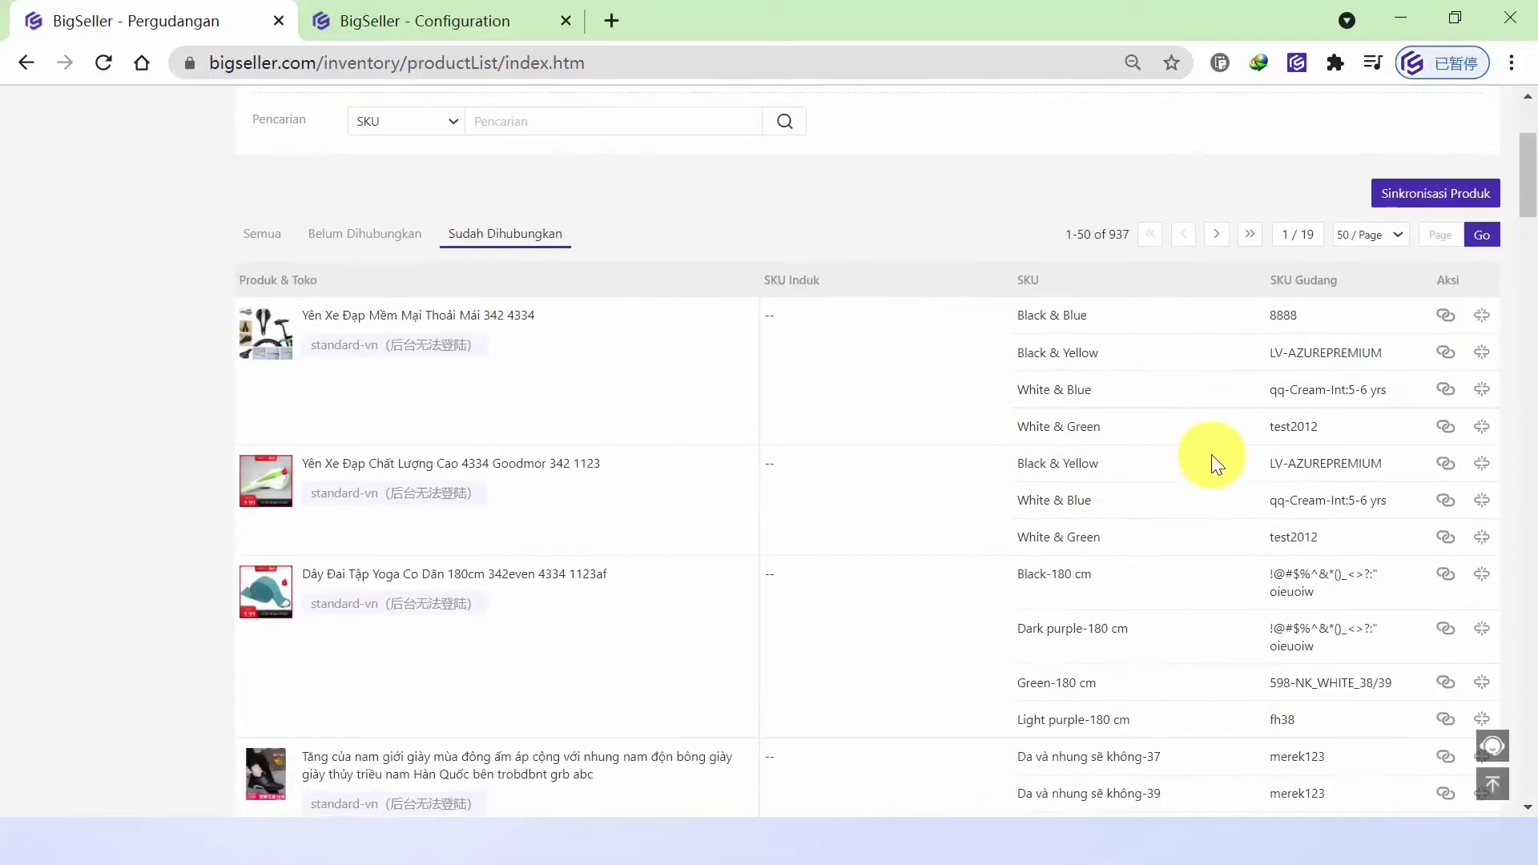
pyautogui.scroll(4, 1436, 395)
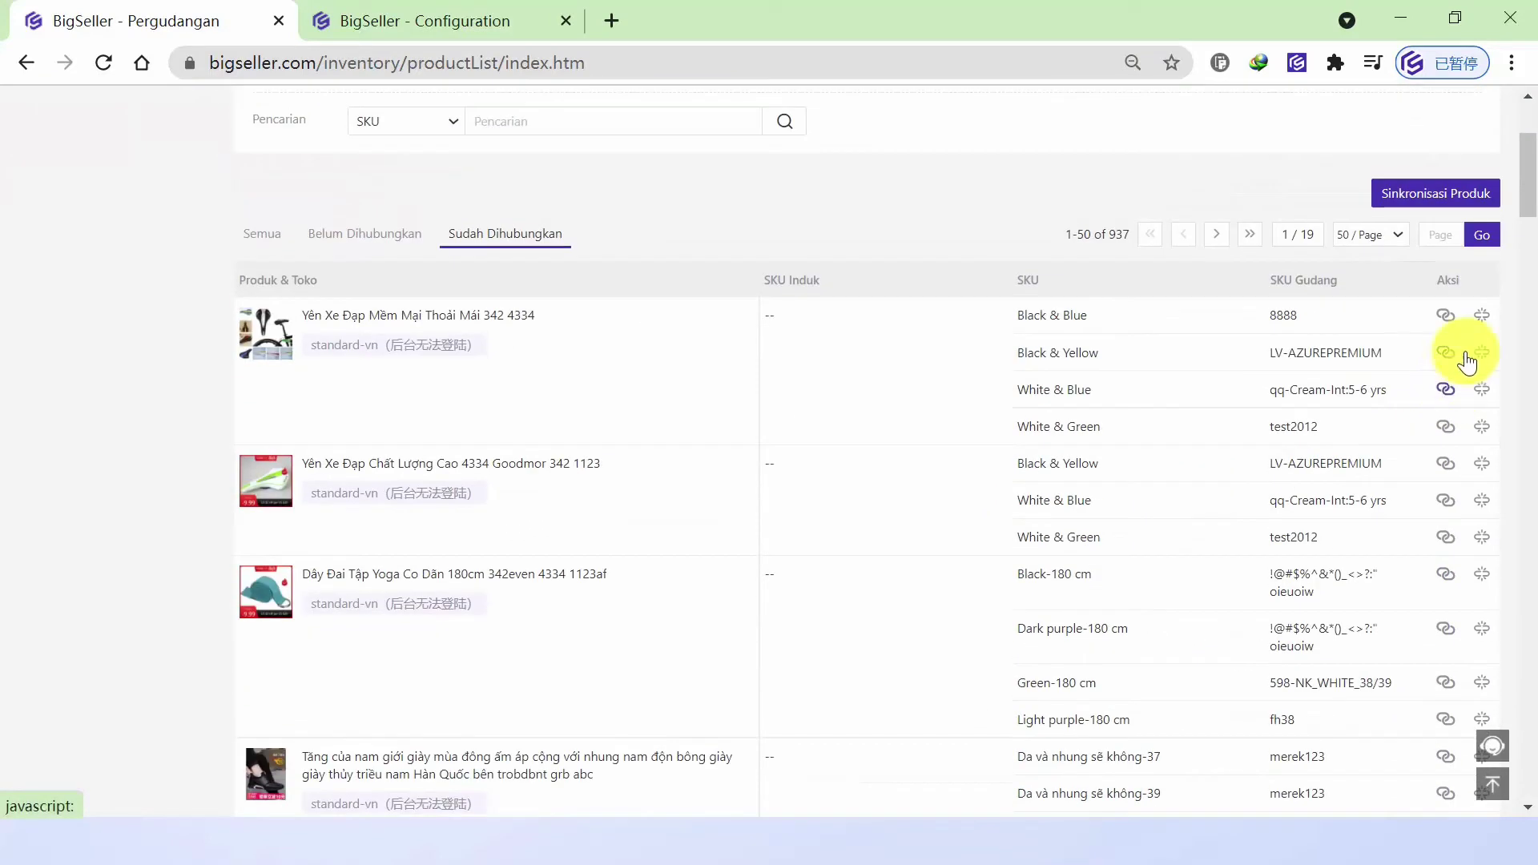
# - Open the mapping change page for the first product's Black & Blue variant, look through the selectable warehouse SKUs, and return
pyautogui.click(1446, 314)
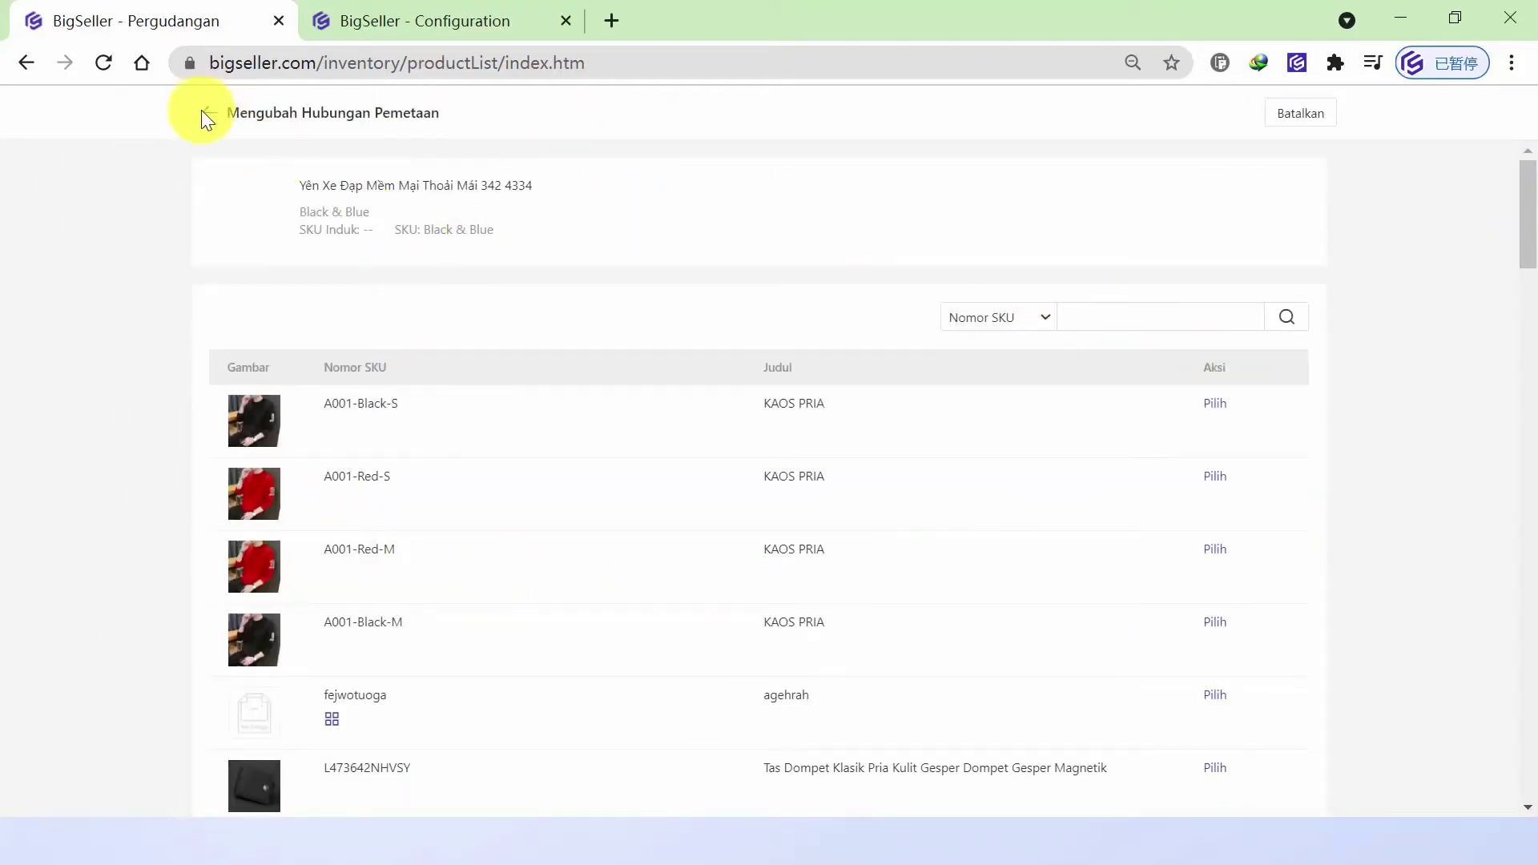
pyautogui.scroll(-12, 775, 553)
pyautogui.scroll(12, 618, 492)
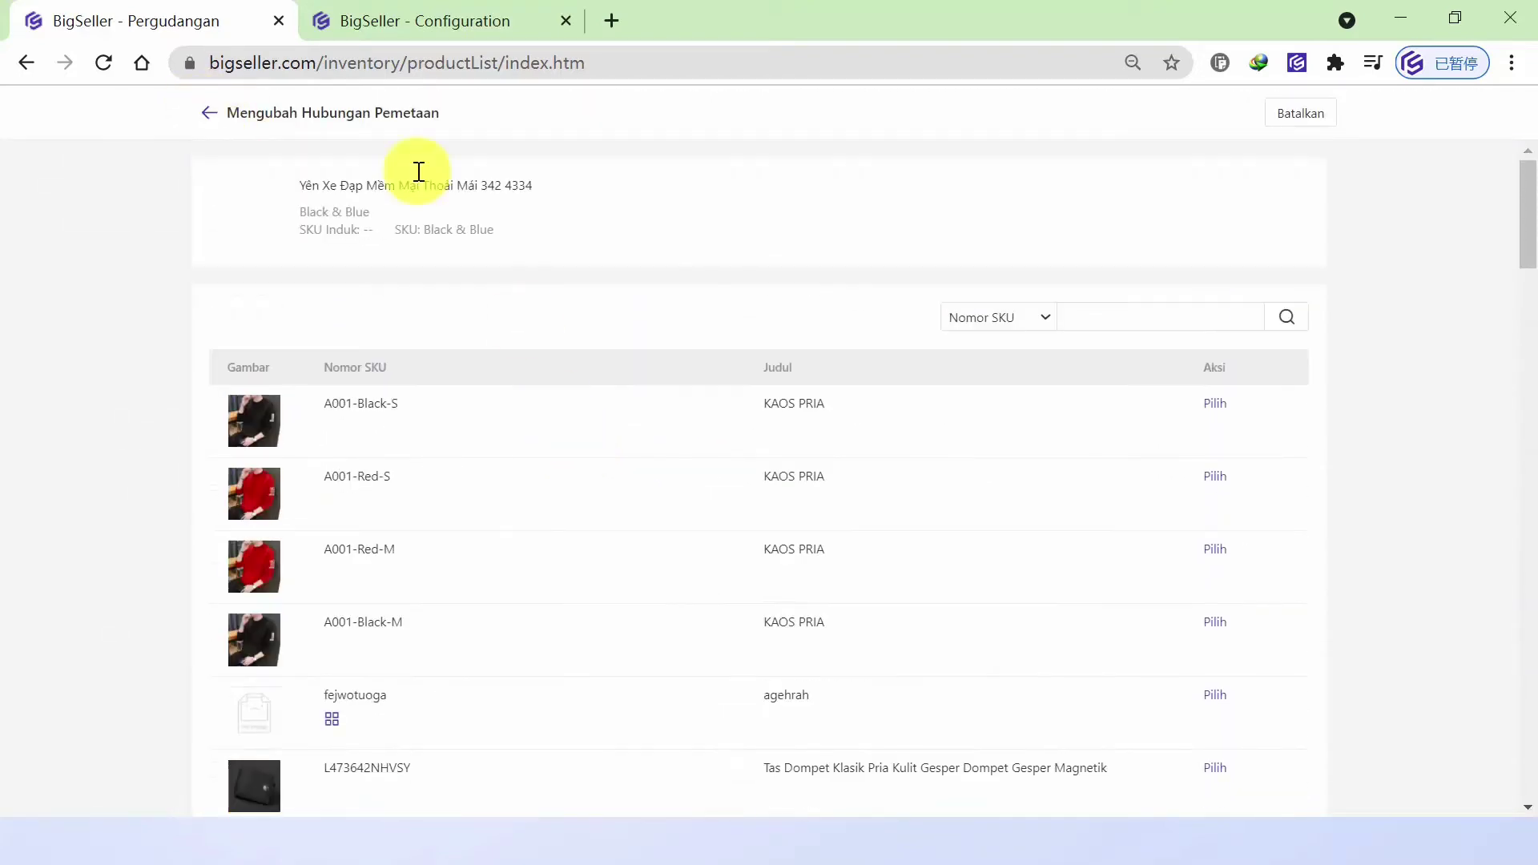
pyautogui.click(208, 112)
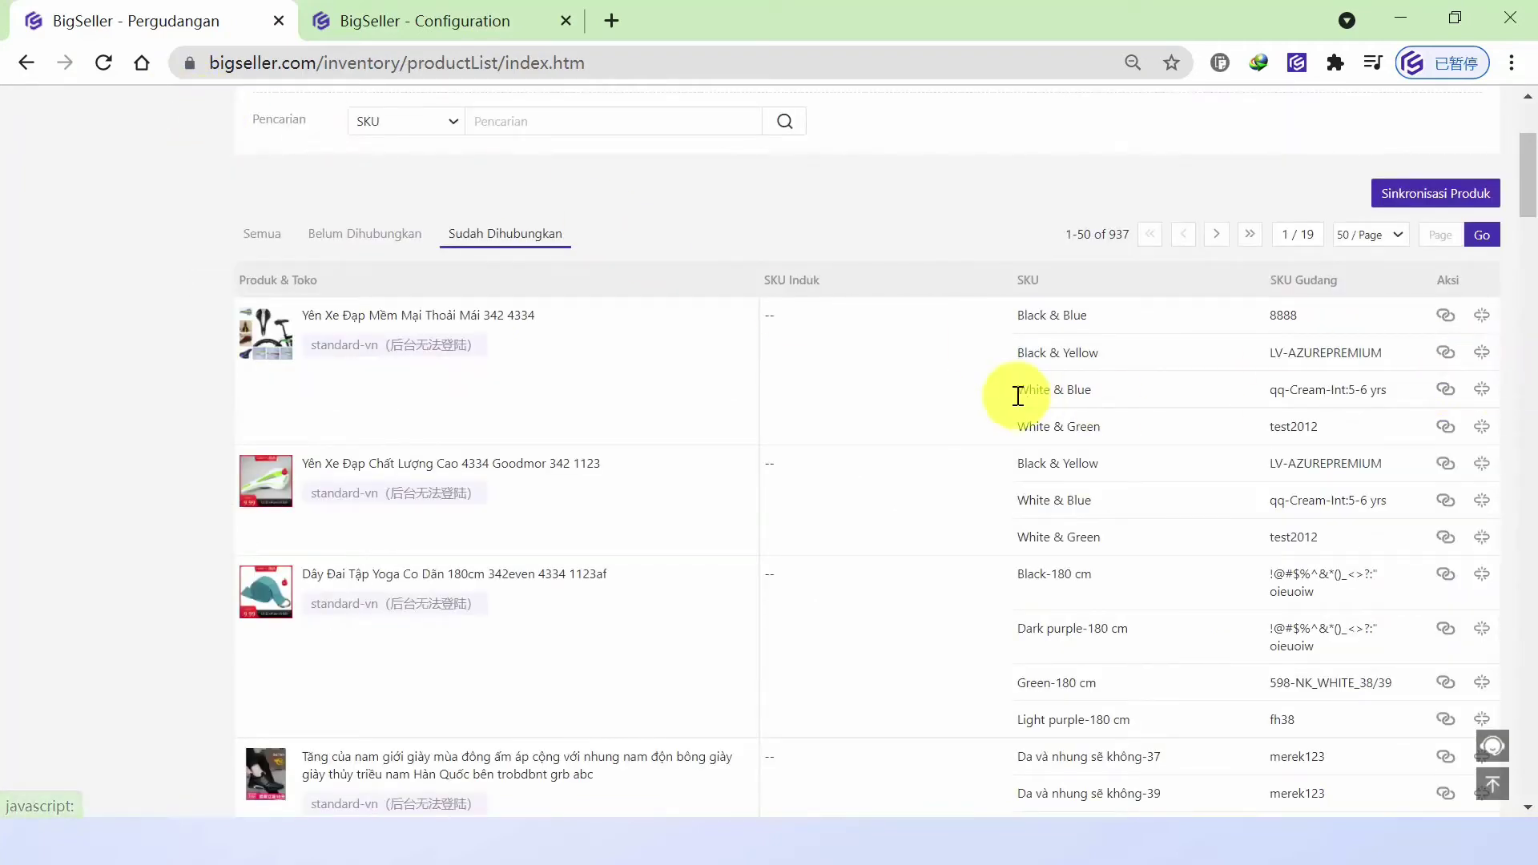
pyautogui.scroll(3, 1031, 416)
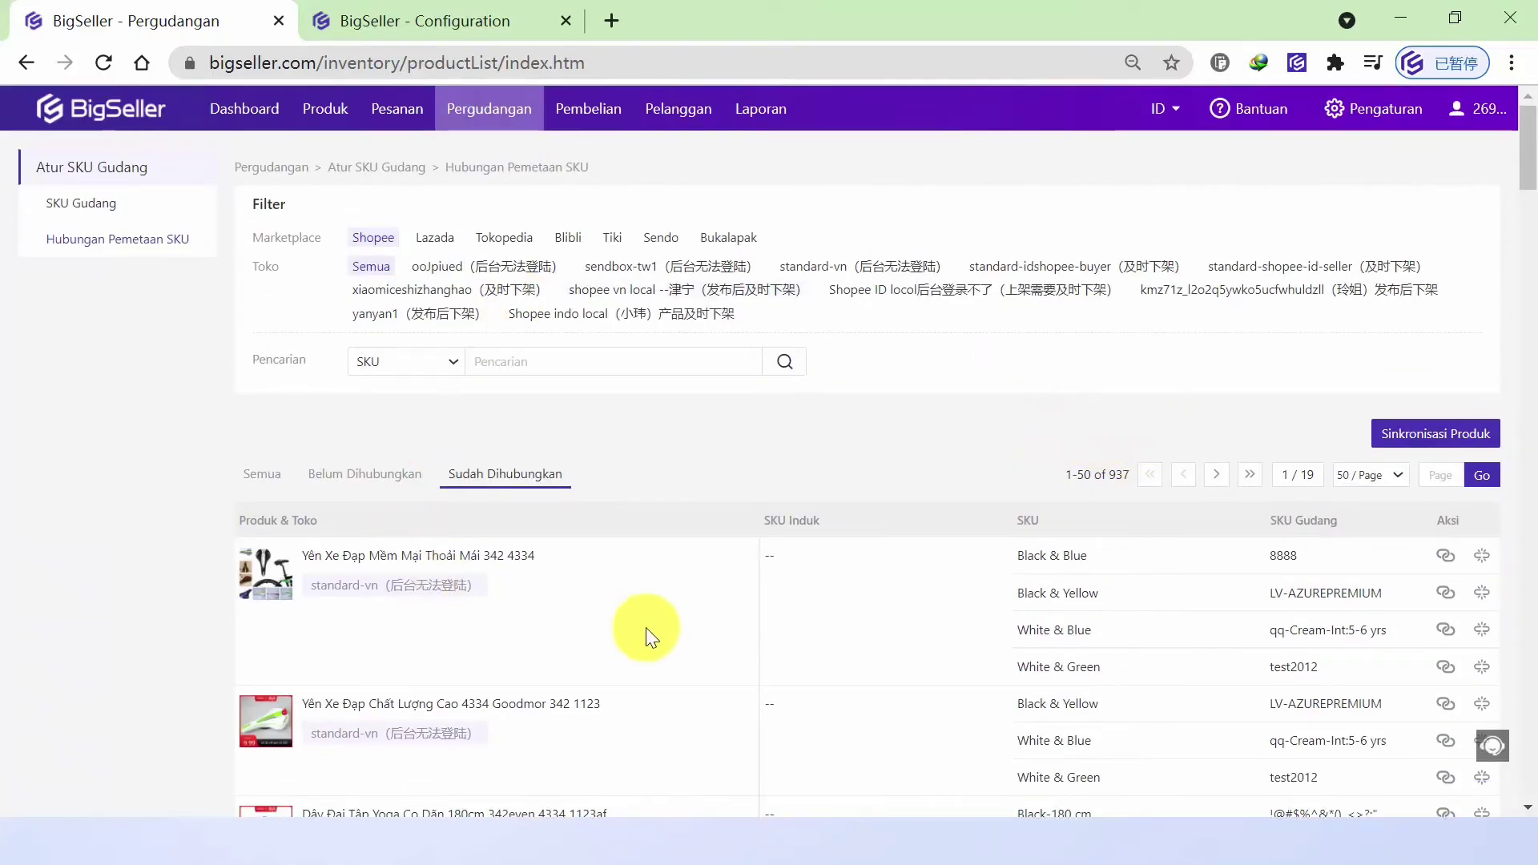
pyautogui.scroll(-2, 982, 476)
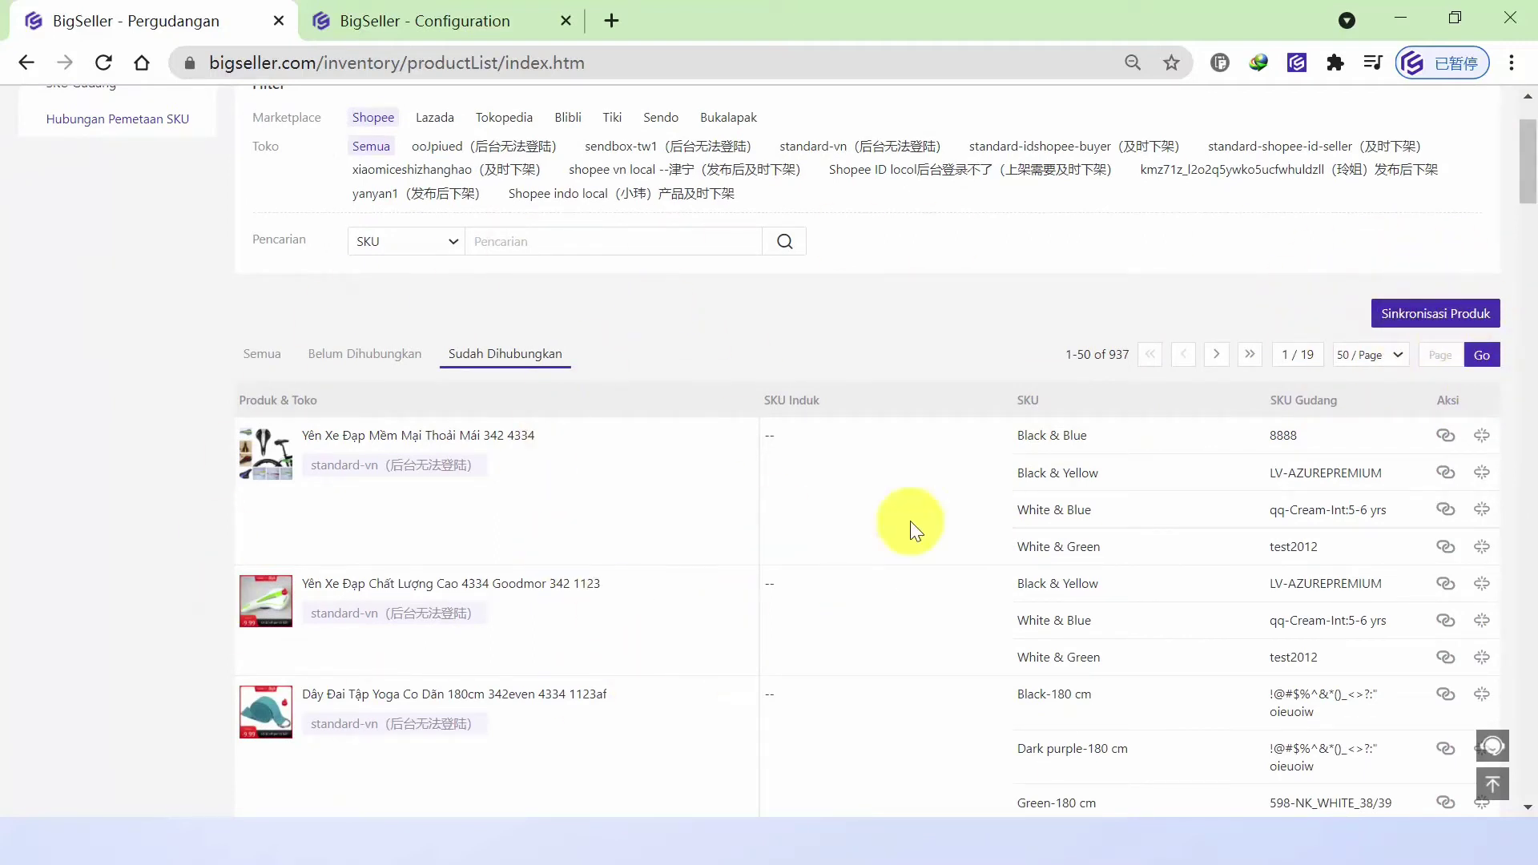
pyautogui.scroll(1, 611, 424)
pyautogui.scroll(1, 611, 433)
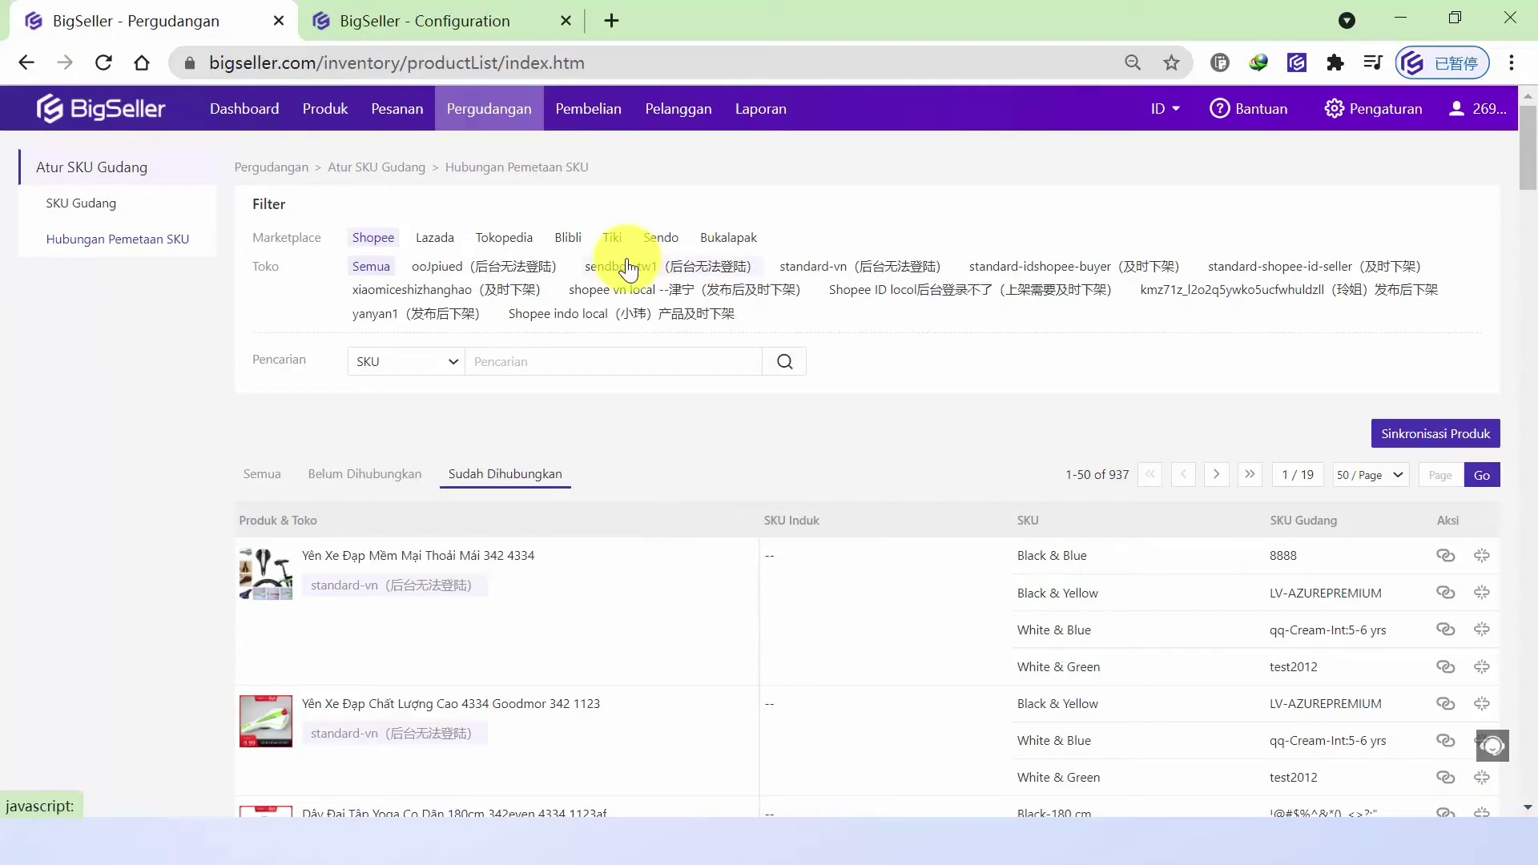
pyautogui.hotkey('alt', 'Tab')
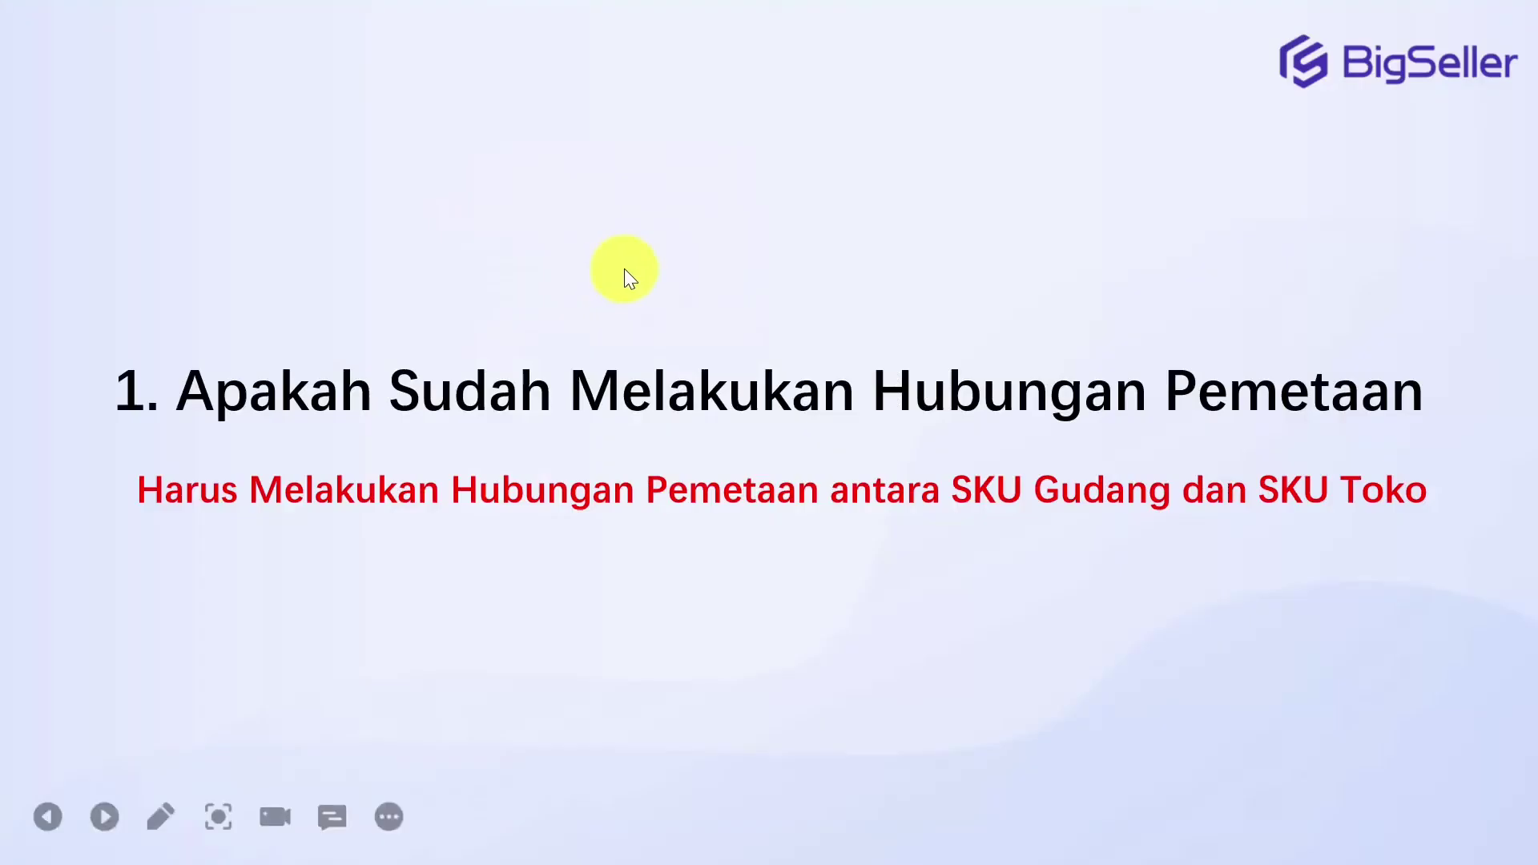
pyautogui.press('Right')
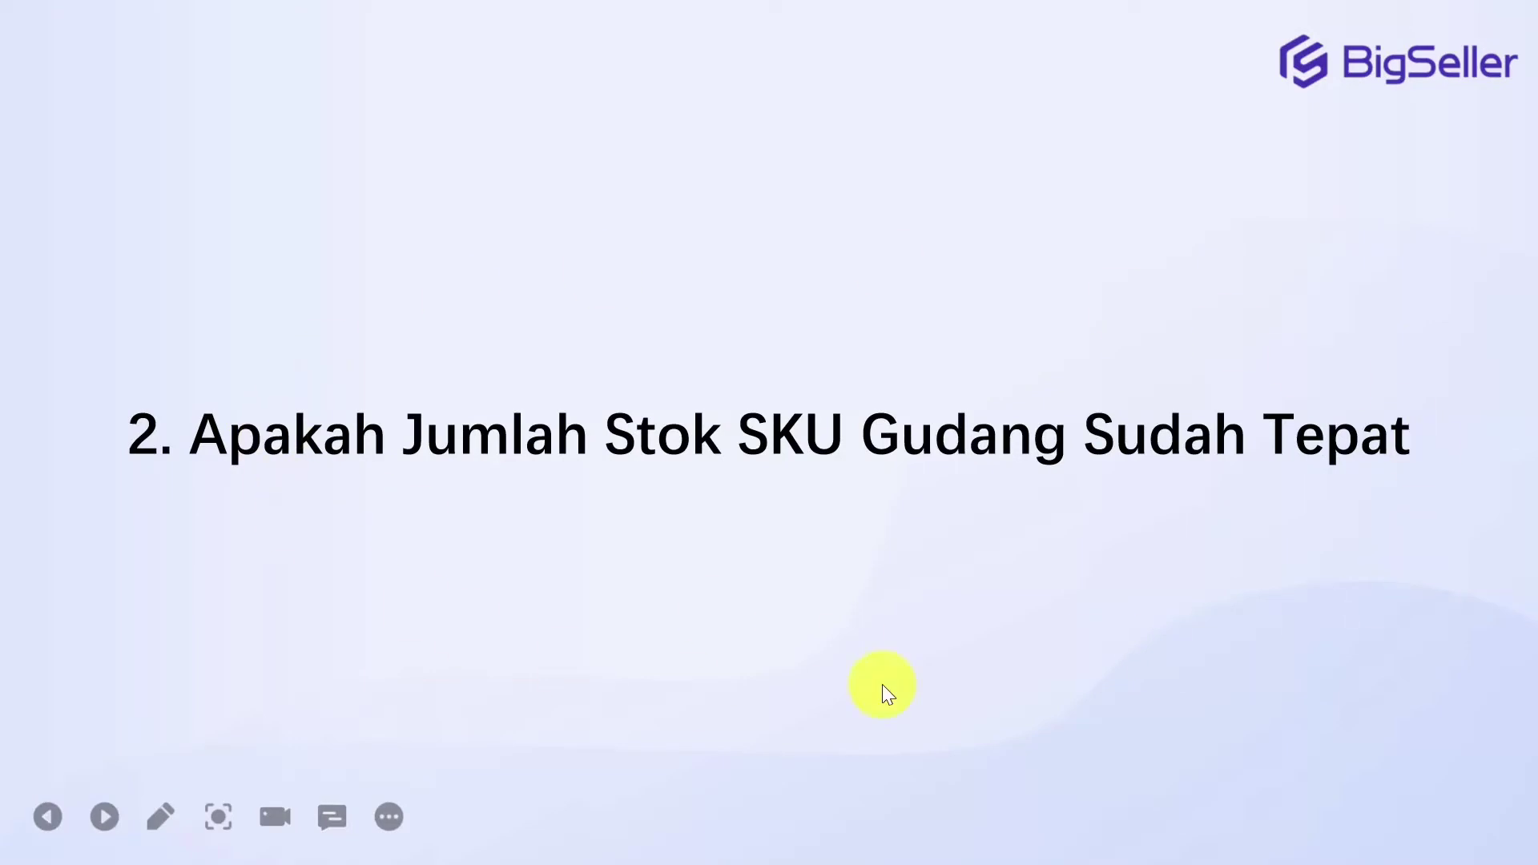
pyautogui.click(985, 521)
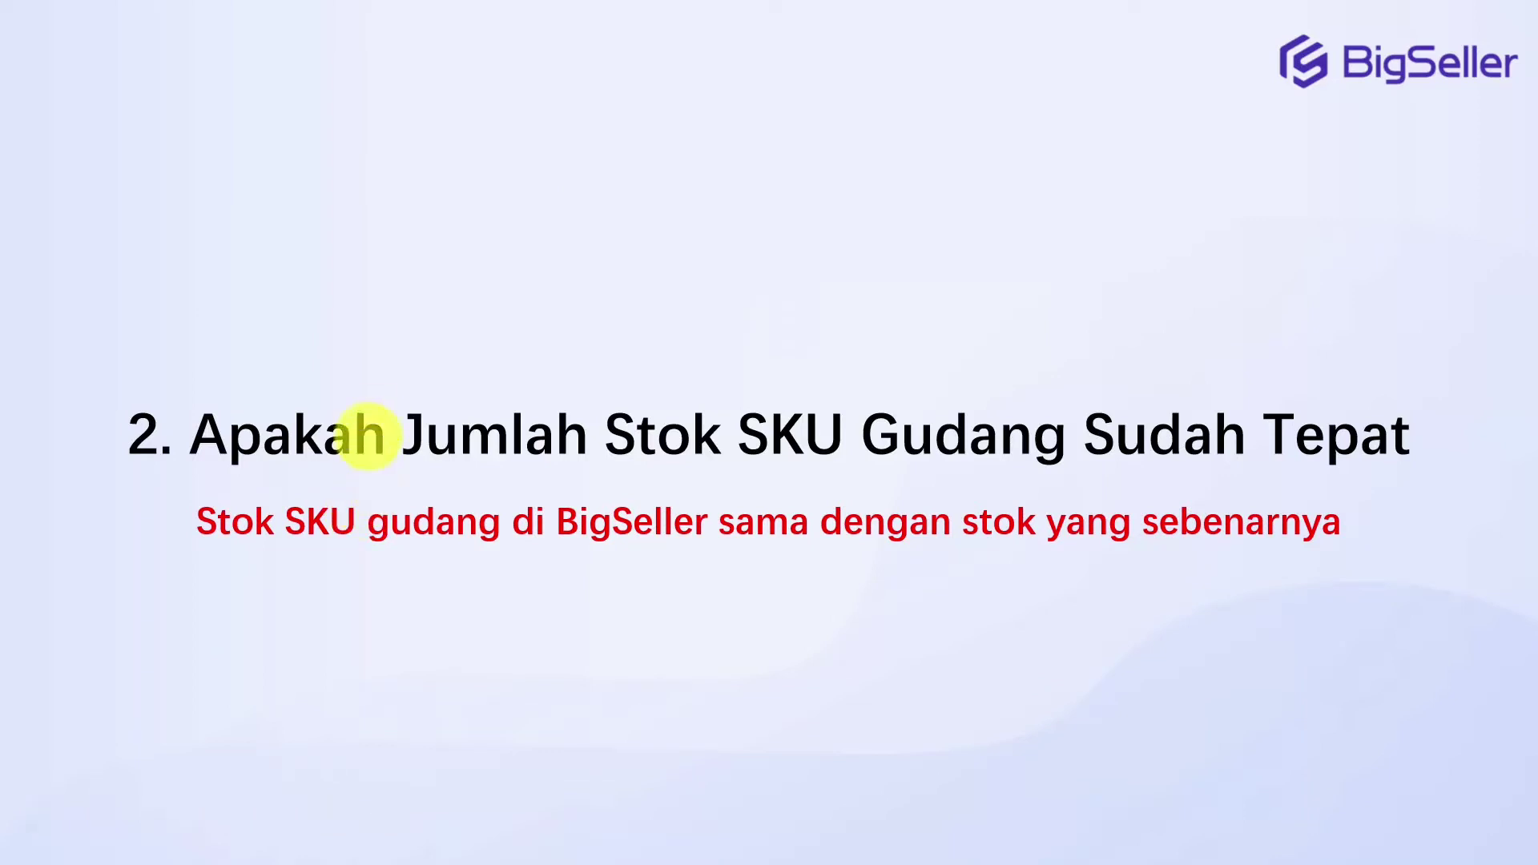
pyautogui.hotkey('alt', 'Tab')
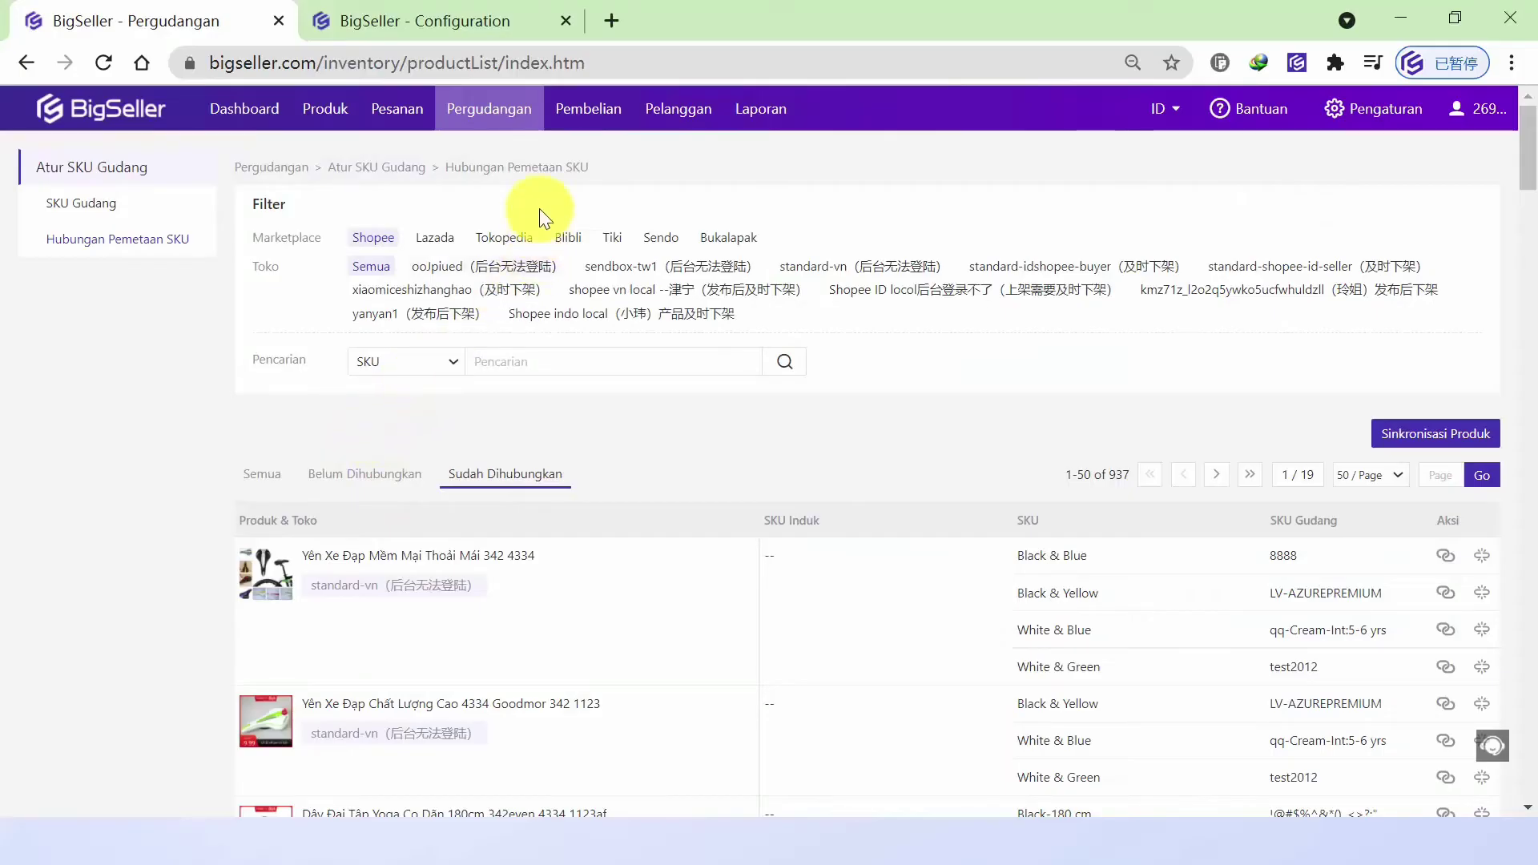
# - Open the Rincian Stok page, filter the warehouse SKUs by stock status Stok Habis, and look through the list
pyautogui.moveTo(525, 131)
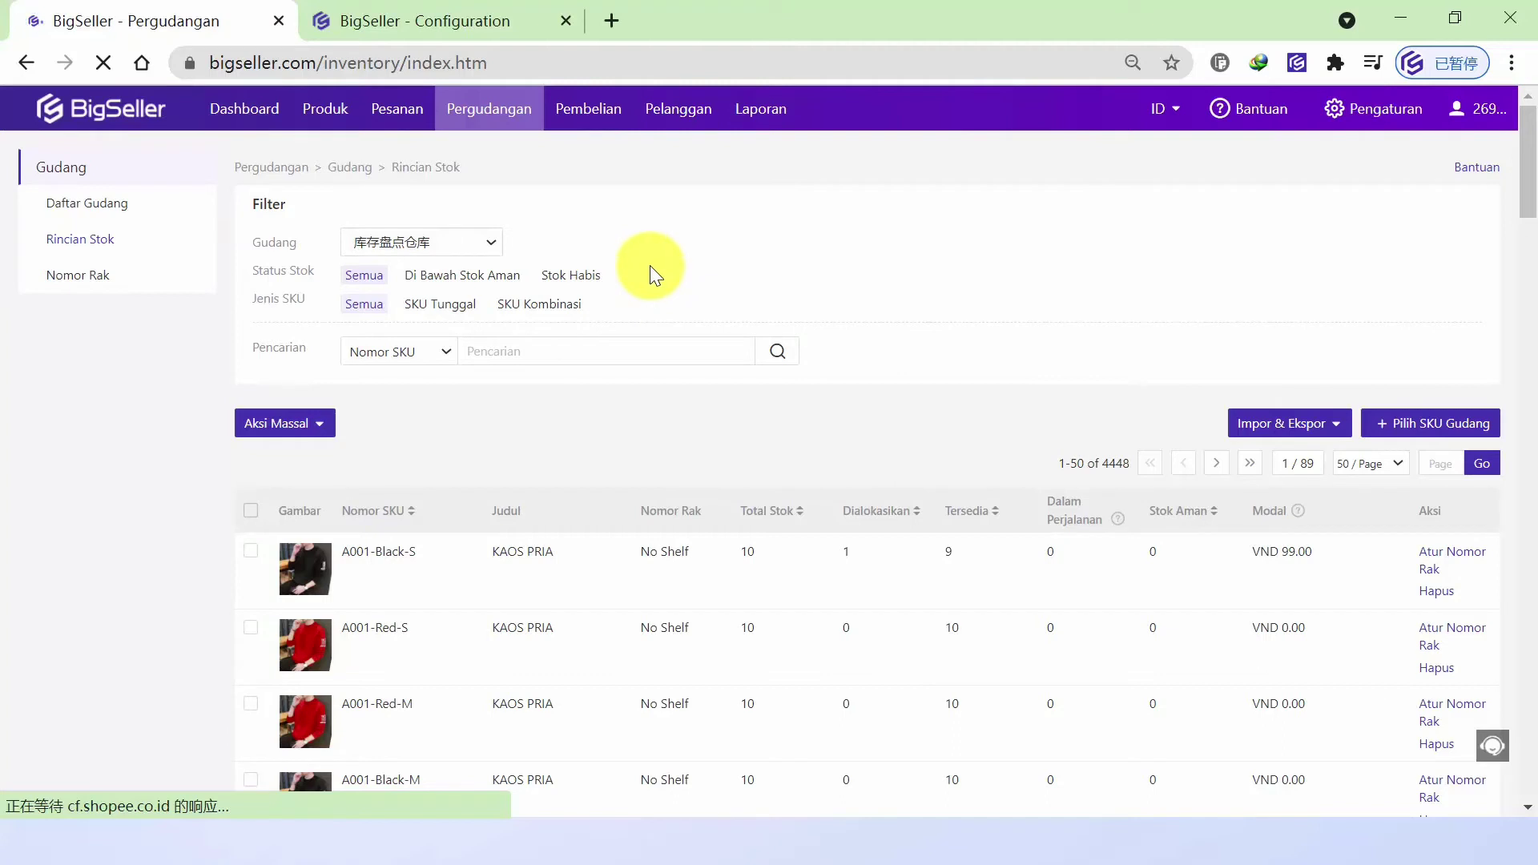
pyautogui.click(571, 275)
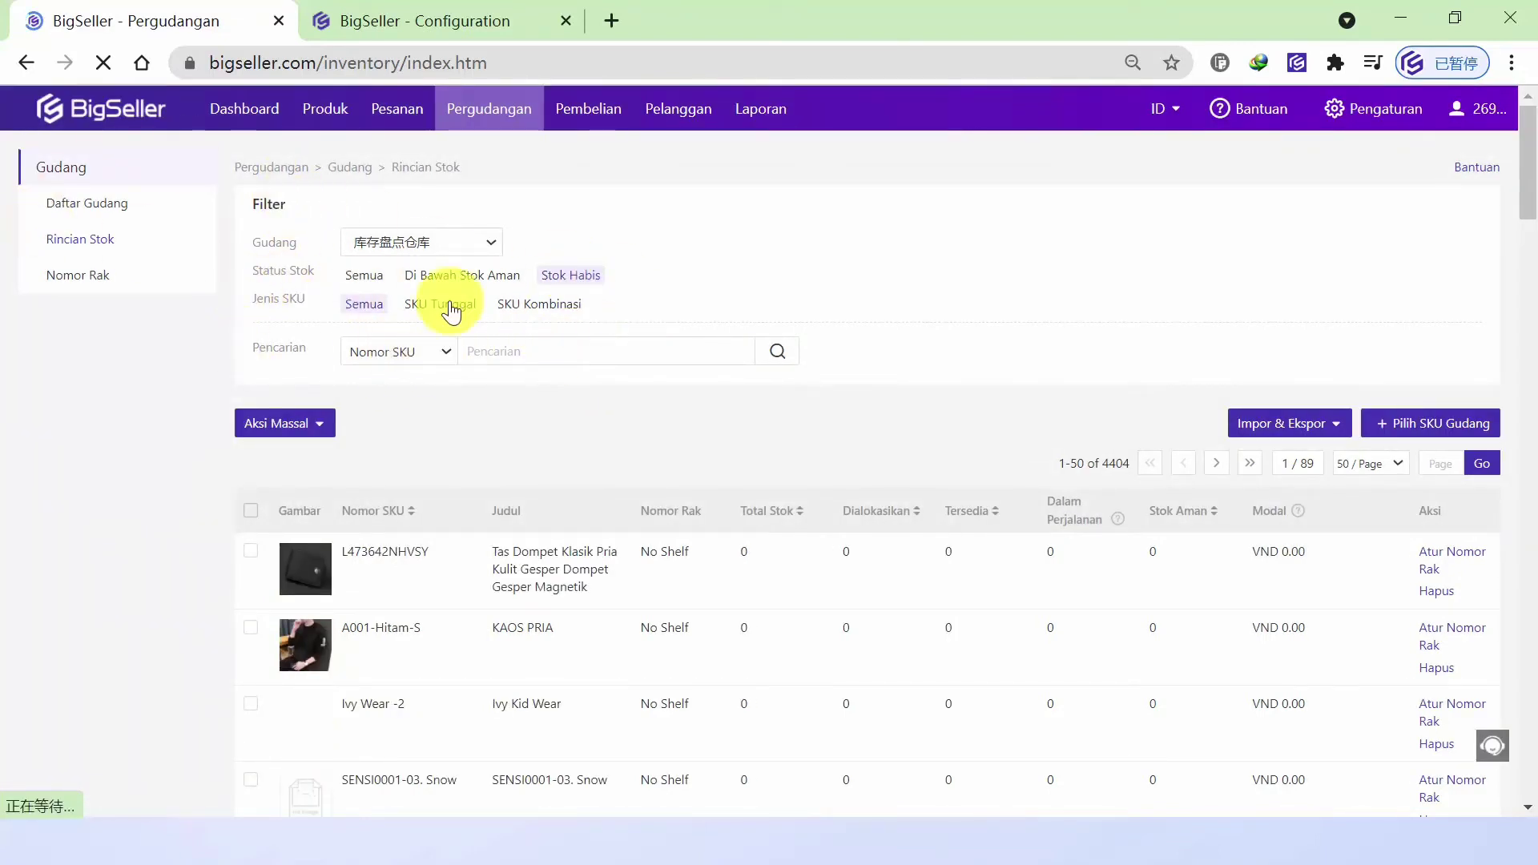
pyautogui.scroll(-1, 652, 415)
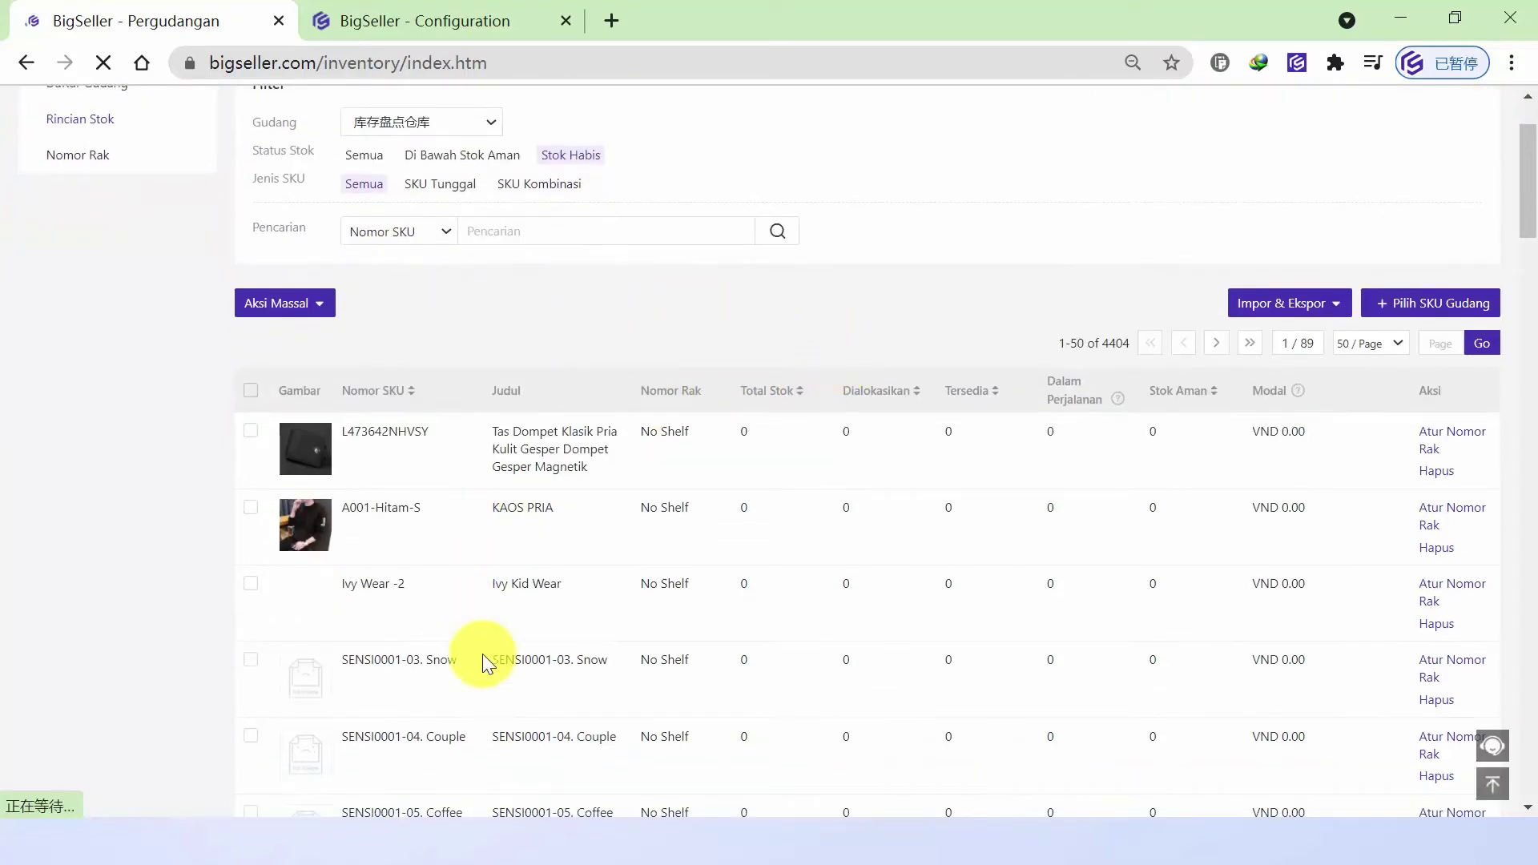
pyautogui.scroll(-10, 726, 560)
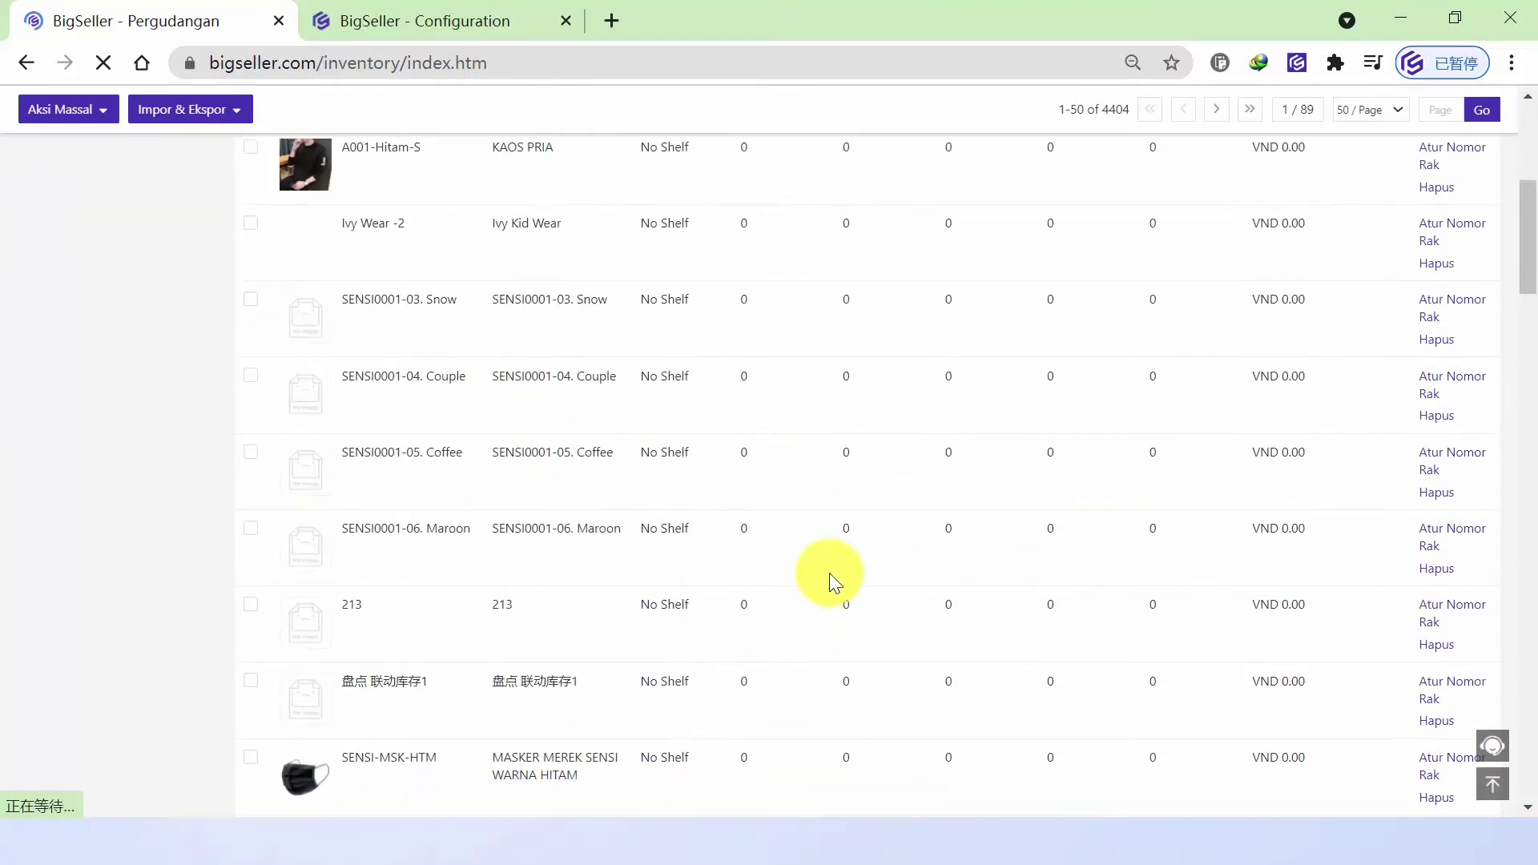
pyautogui.scroll(12, 839, 605)
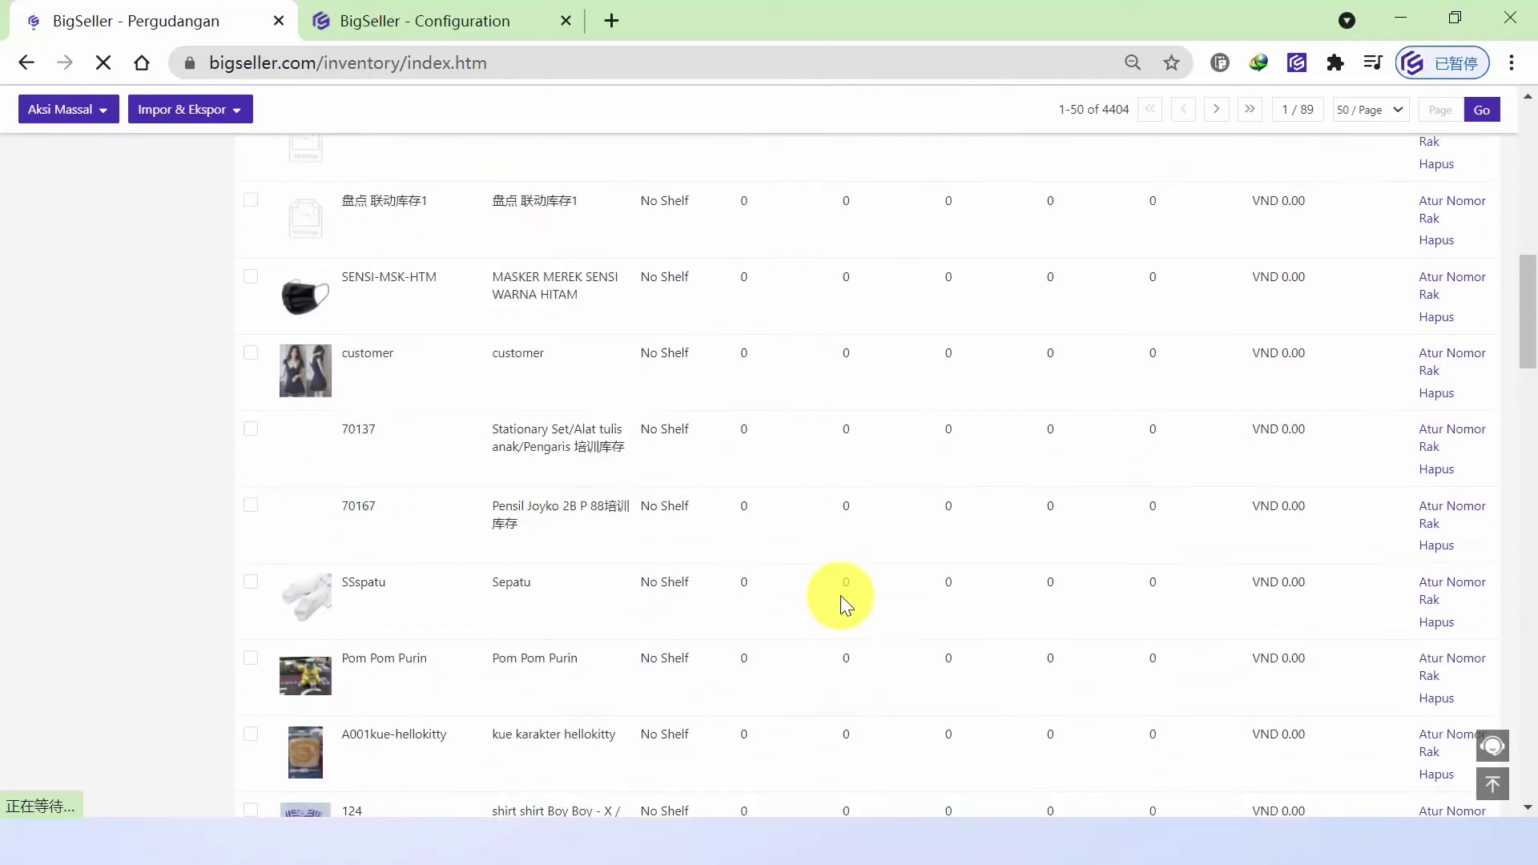
pyautogui.scroll(1, 843, 595)
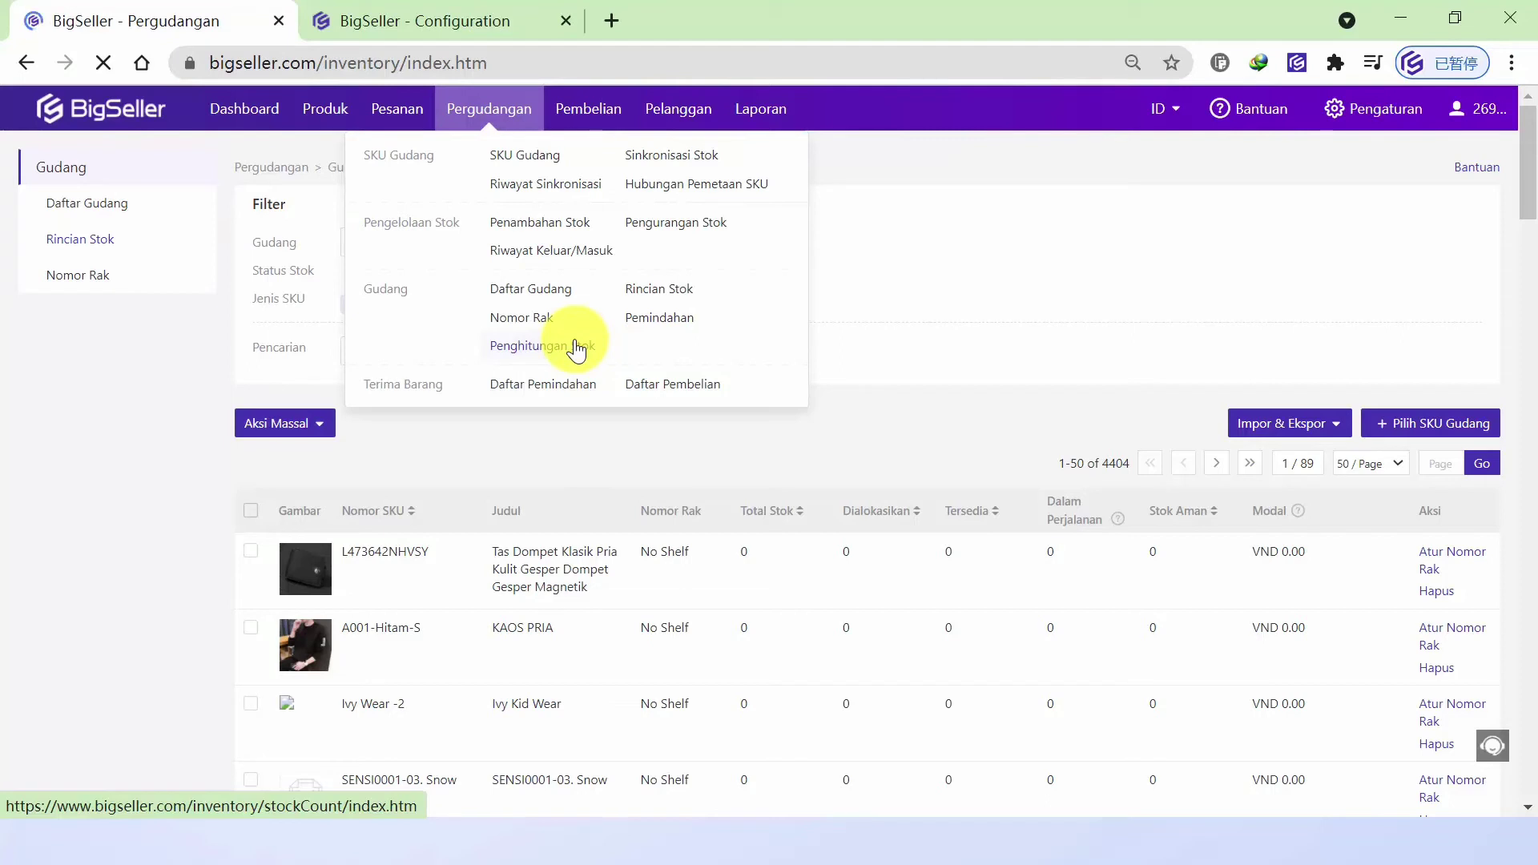
# - Start a new stock addition list from the Penambahan Stok page with คลังสินค้าA as the destination warehouse
pyautogui.click(557, 228)
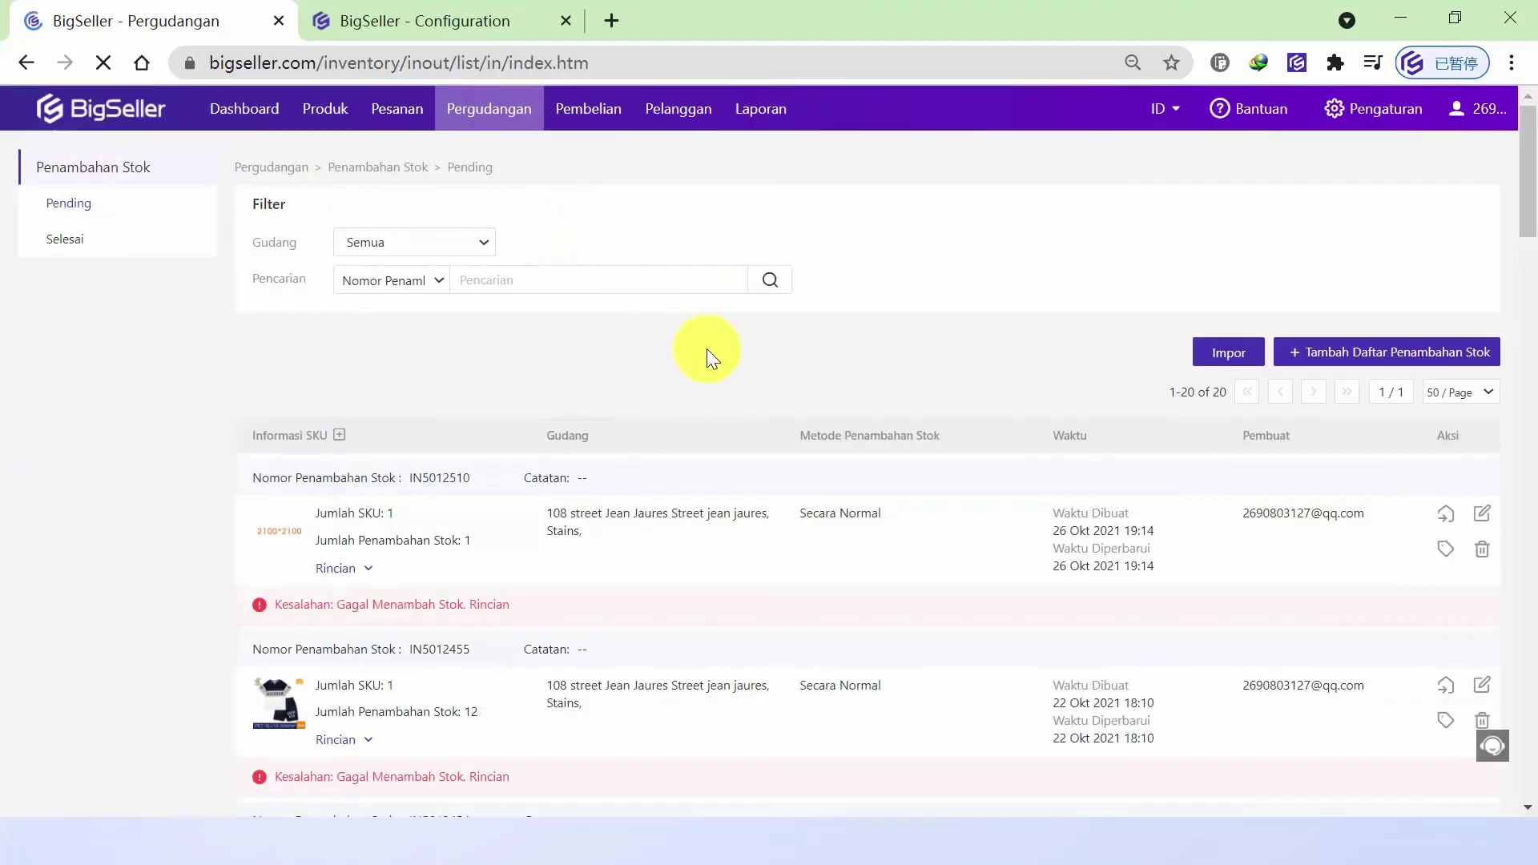
pyautogui.click(1330, 352)
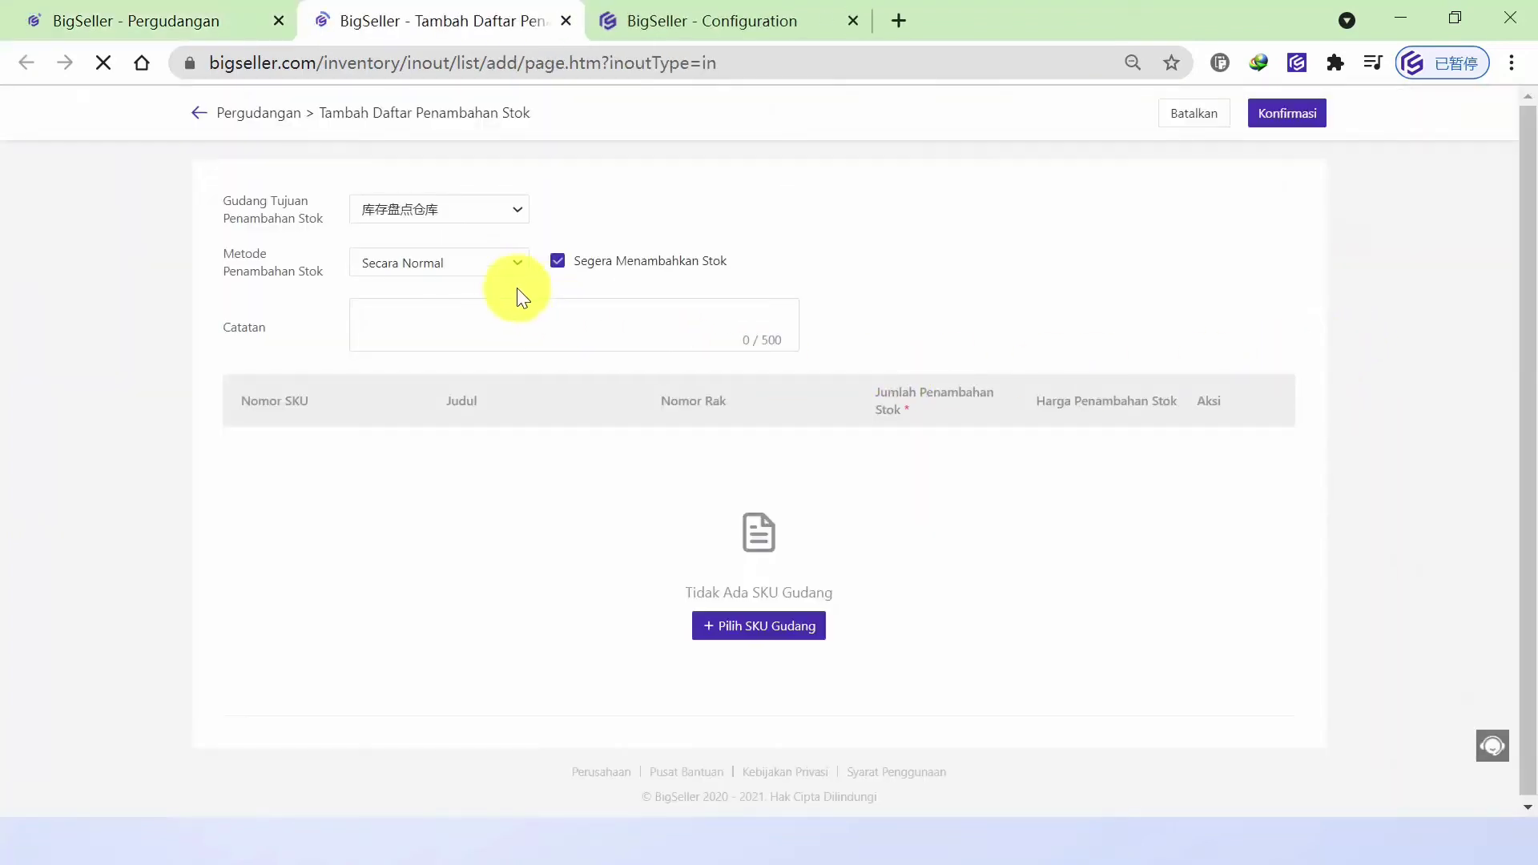
pyautogui.click(477, 210)
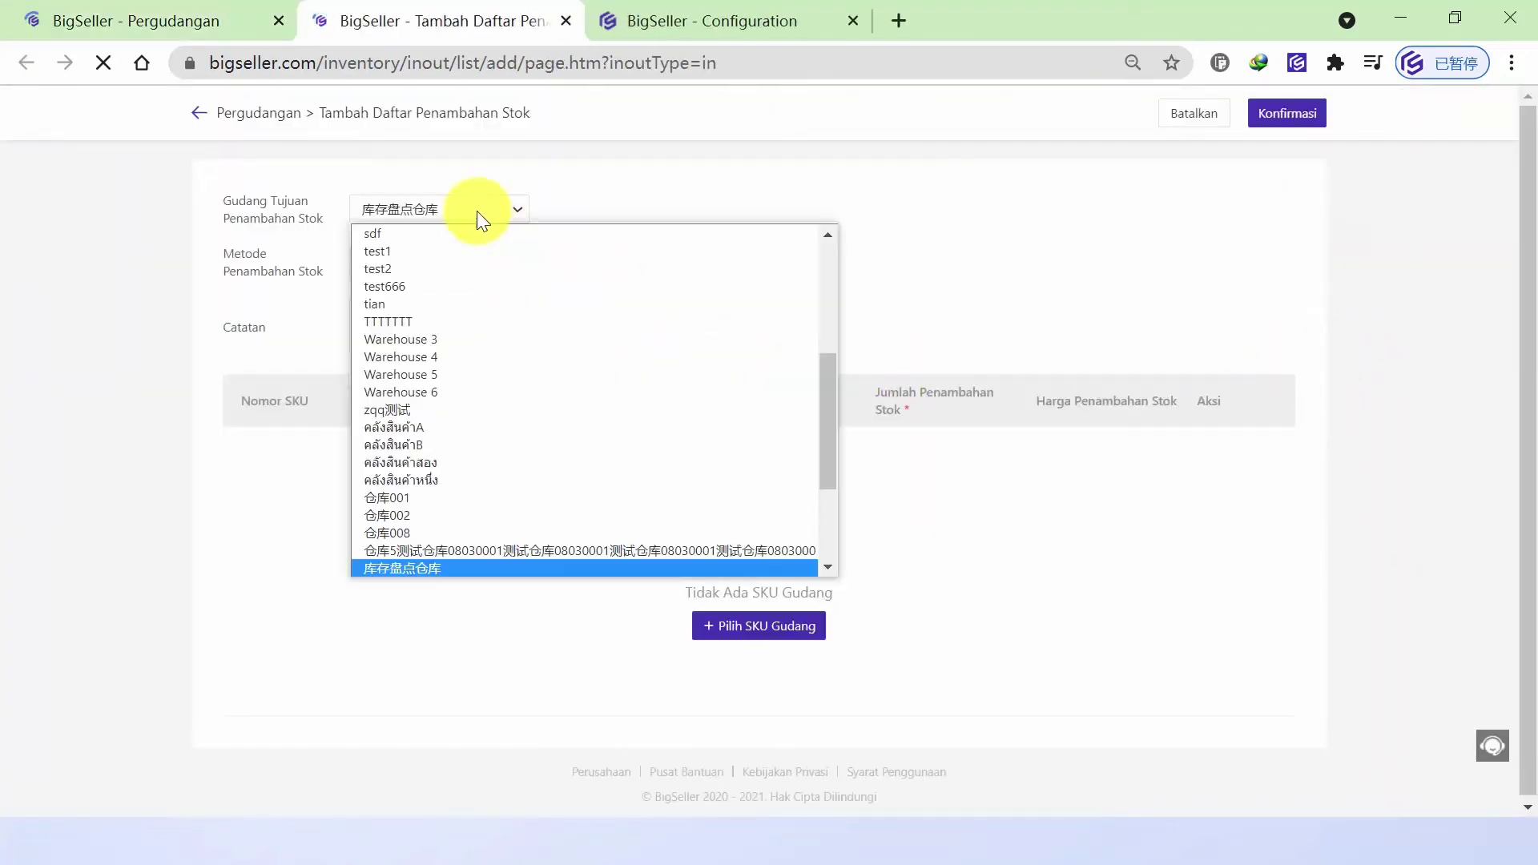
pyautogui.click(497, 427)
# - Add the warehouse SKUs adsa-Sunset and A001-Red-S to the stock addition list, and cancel the list without saving
pyautogui.click(758, 625)
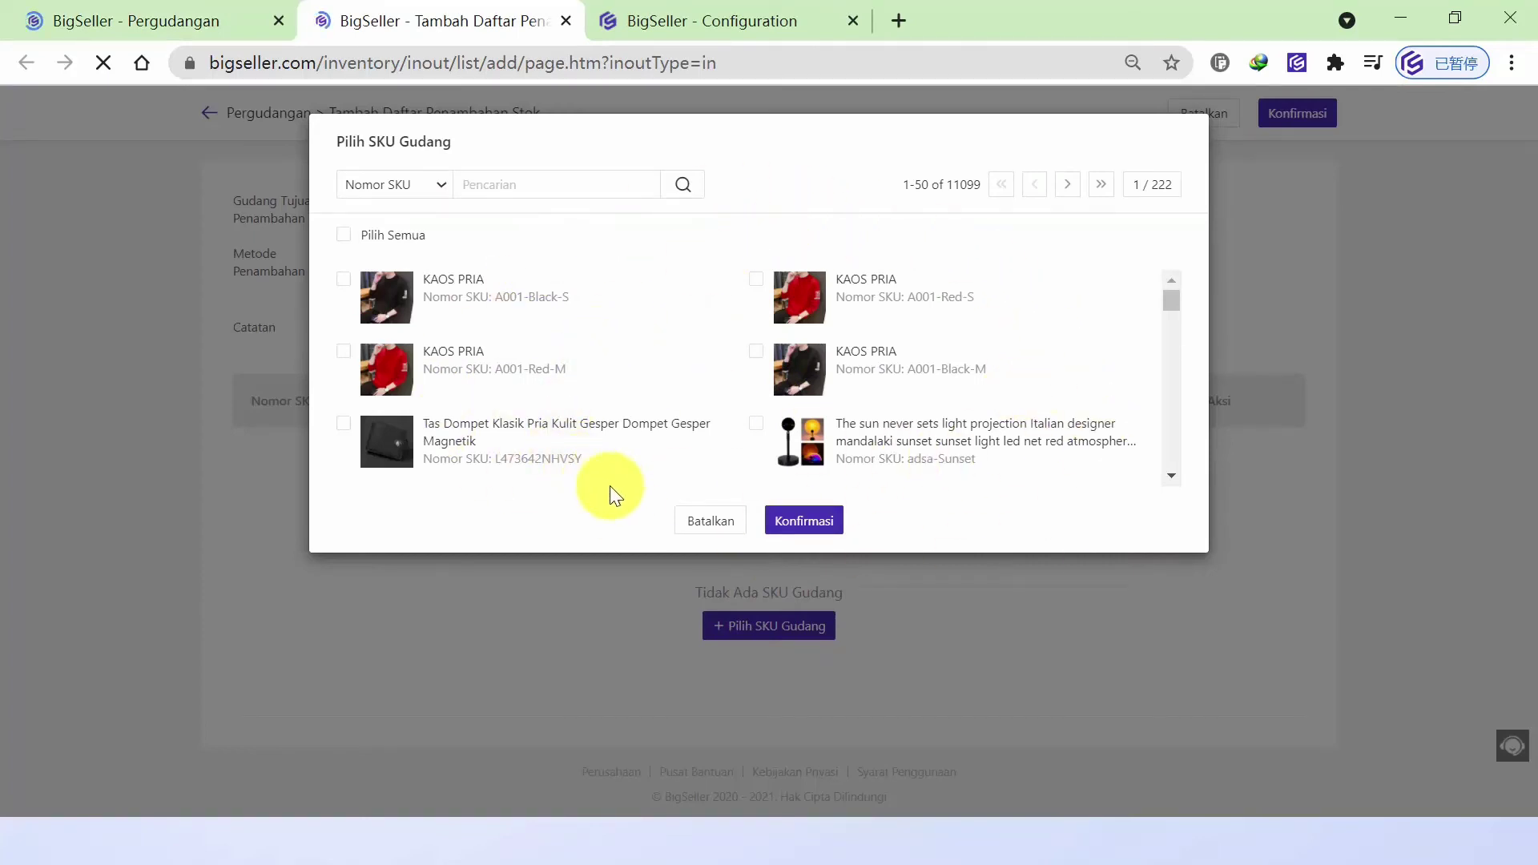
pyautogui.click(756, 423)
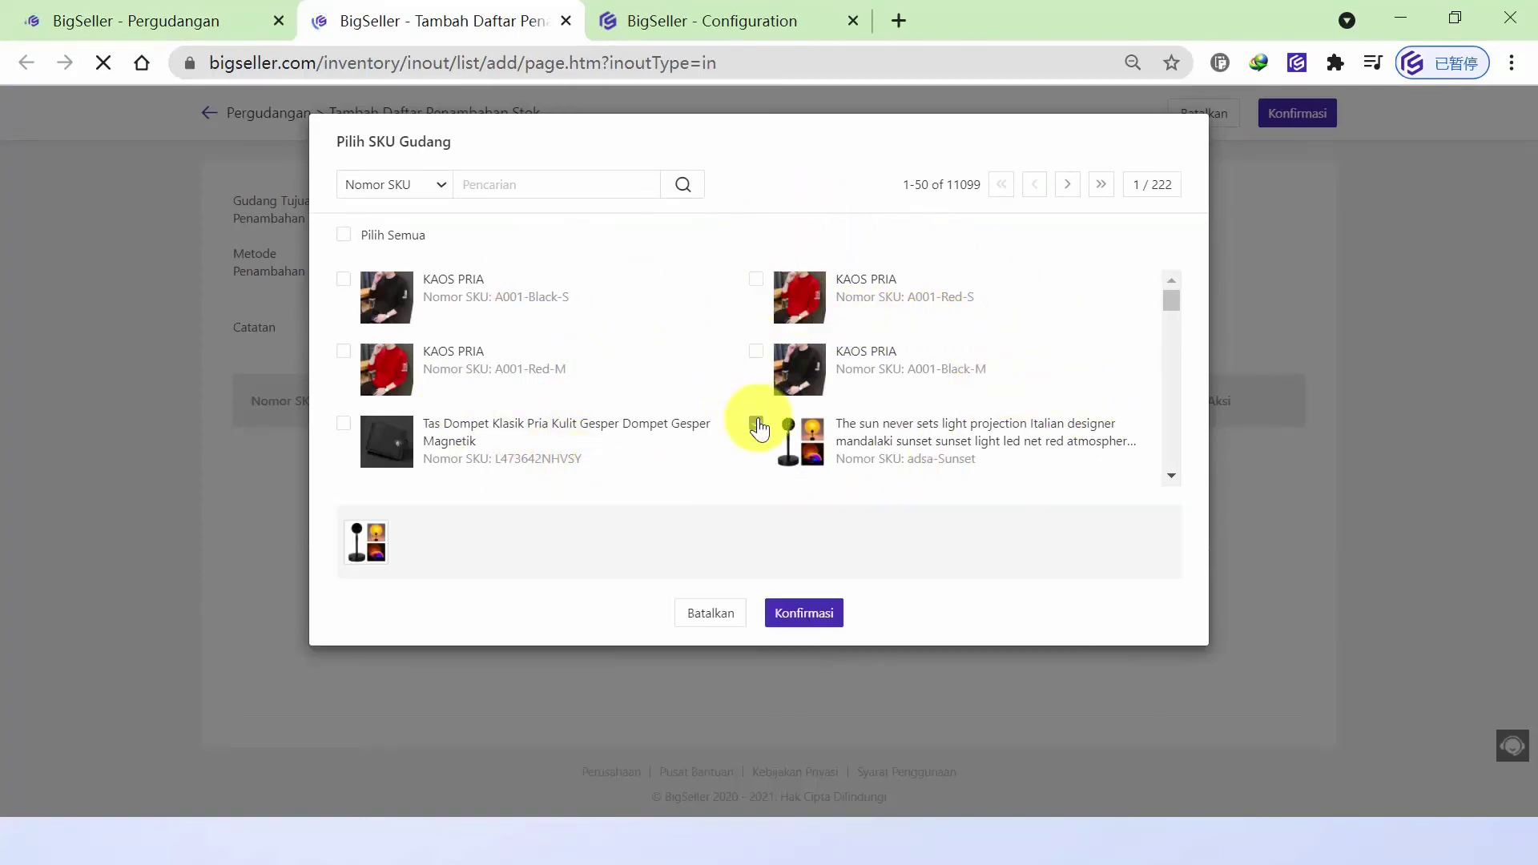
pyautogui.click(753, 431)
pyautogui.click(757, 440)
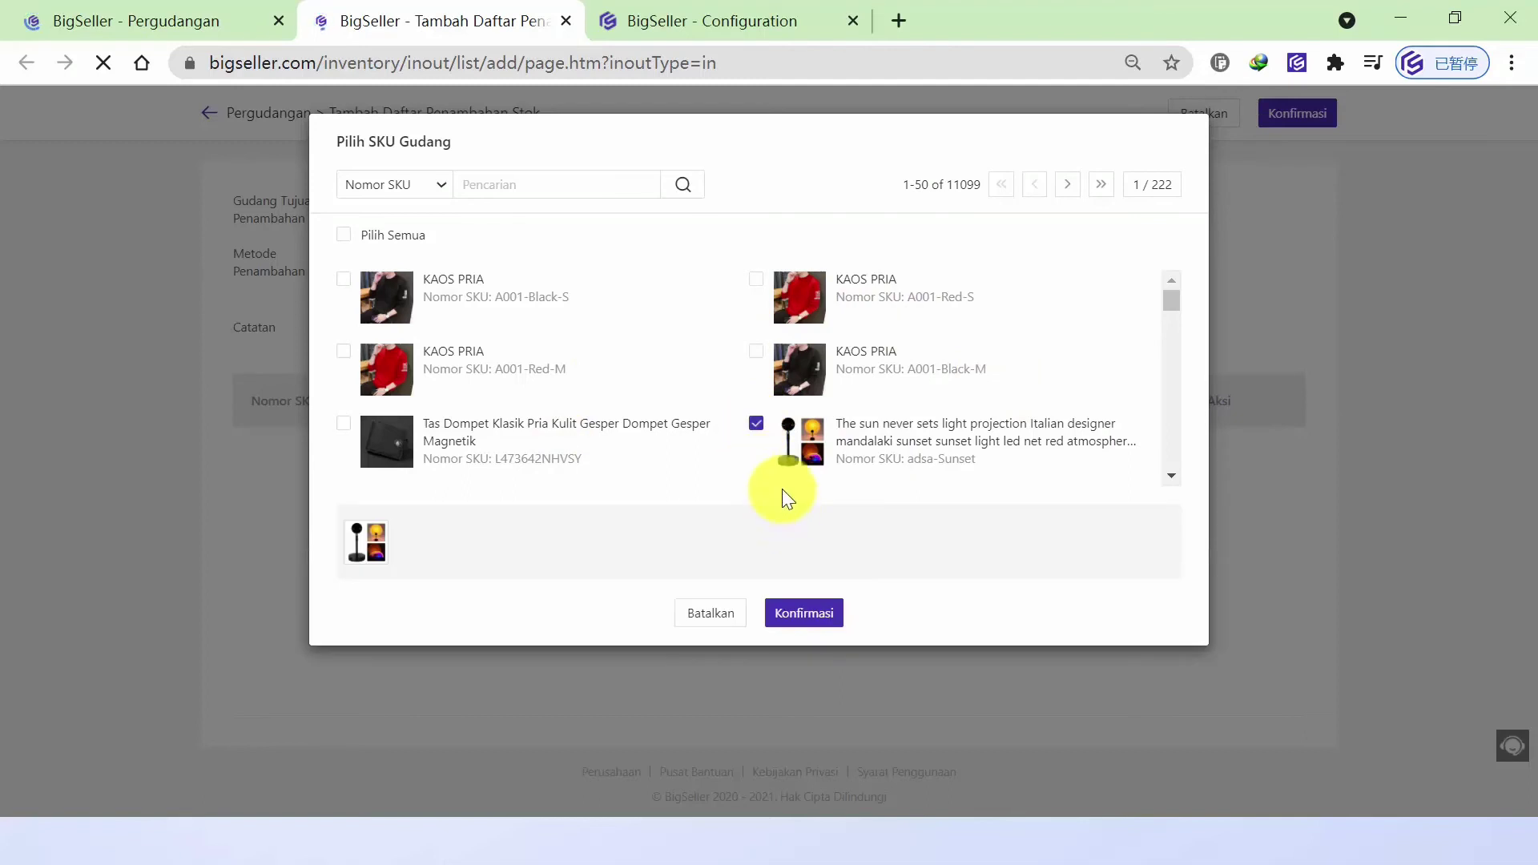
pyautogui.click(756, 278)
pyautogui.click(798, 613)
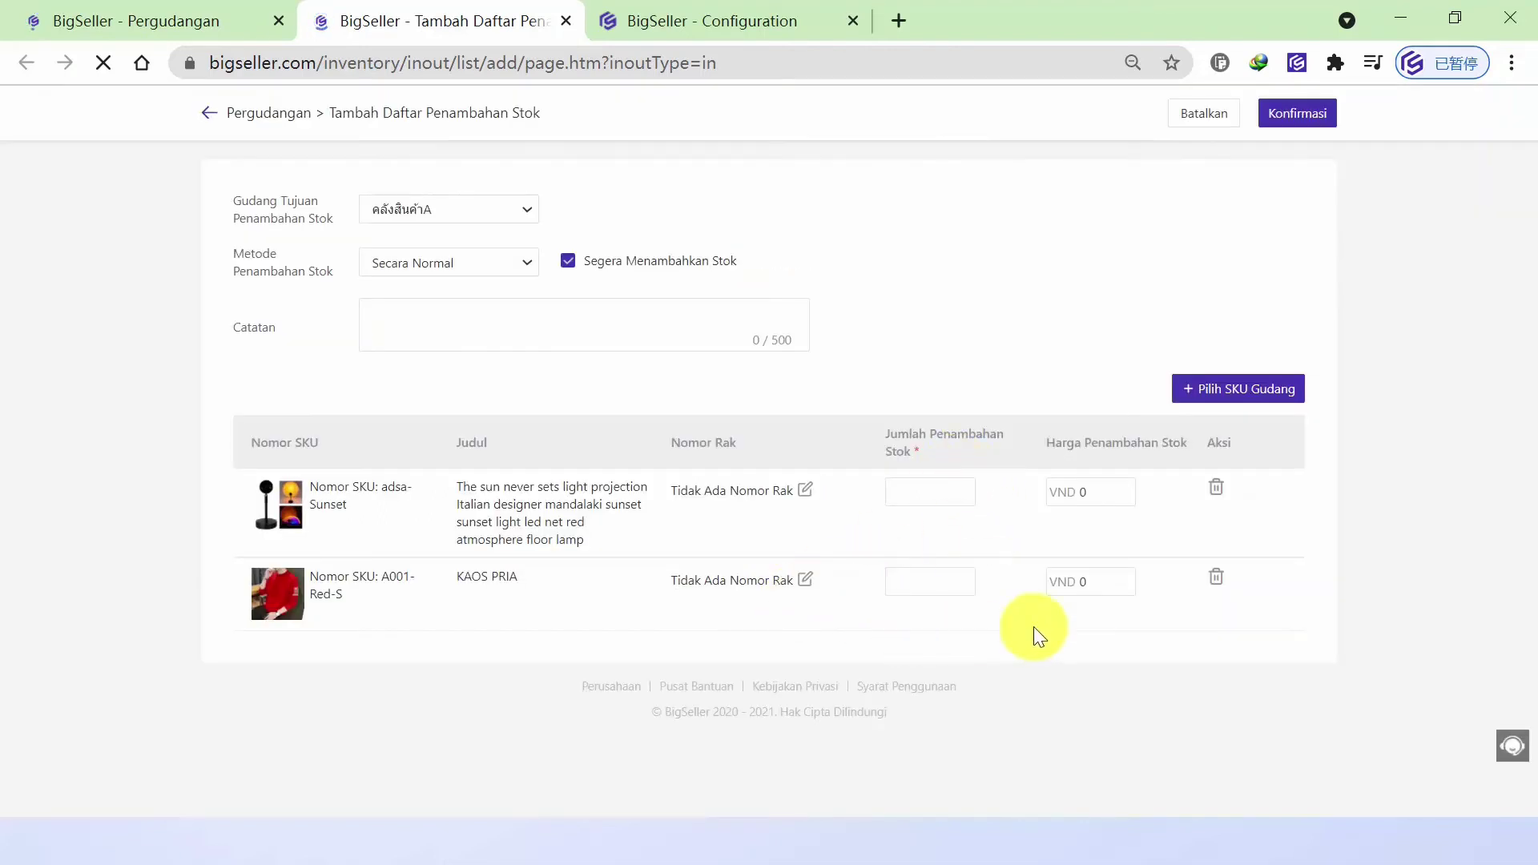
pyautogui.click(1202, 119)
pyautogui.click(807, 292)
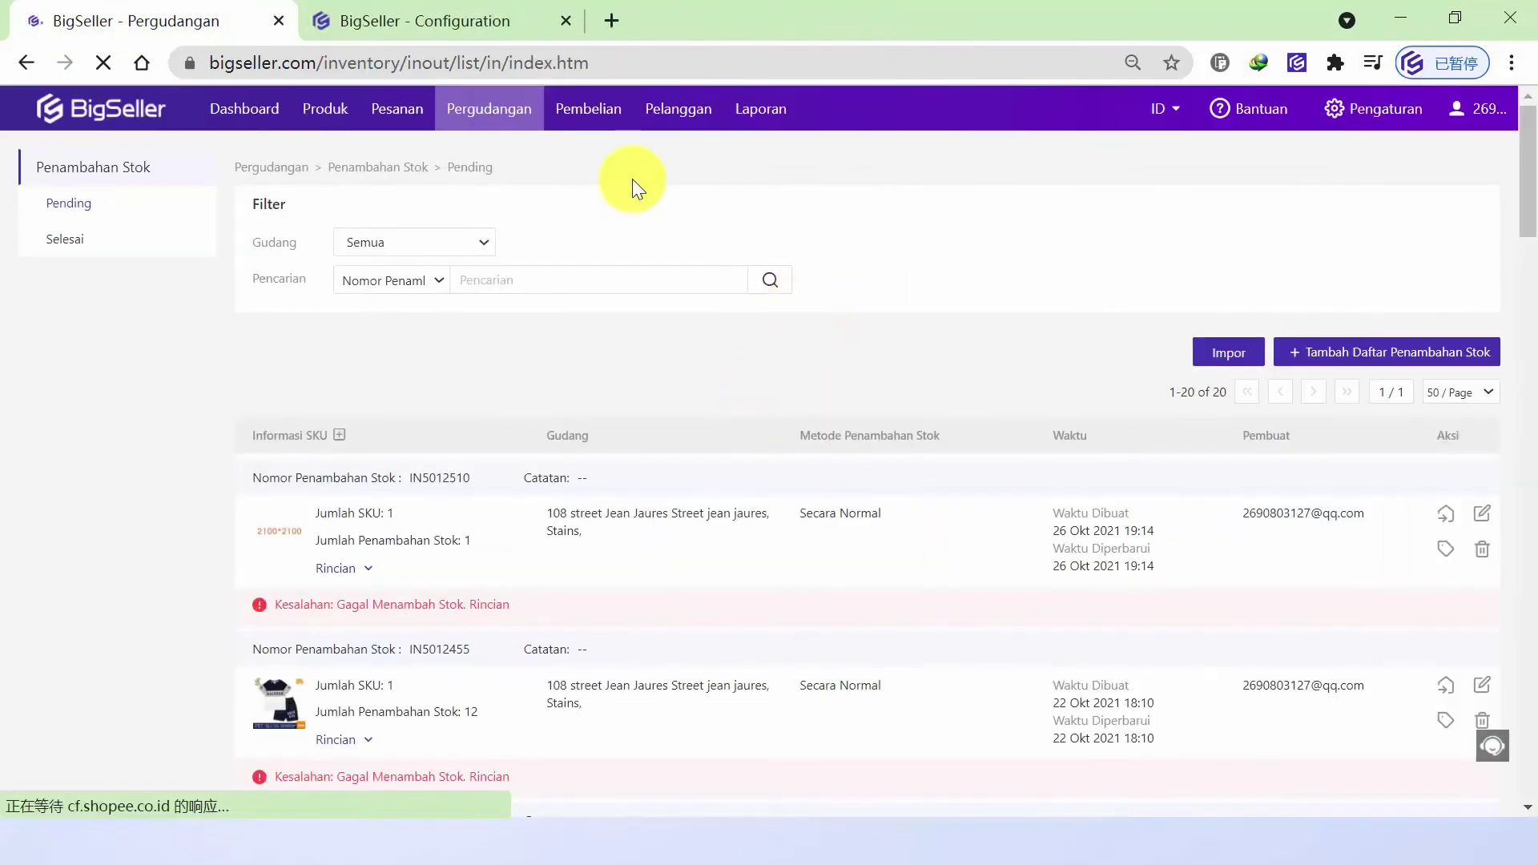
# - Open the Penghitungan Stok page and view its pending counting tasks
pyautogui.click(549, 343)
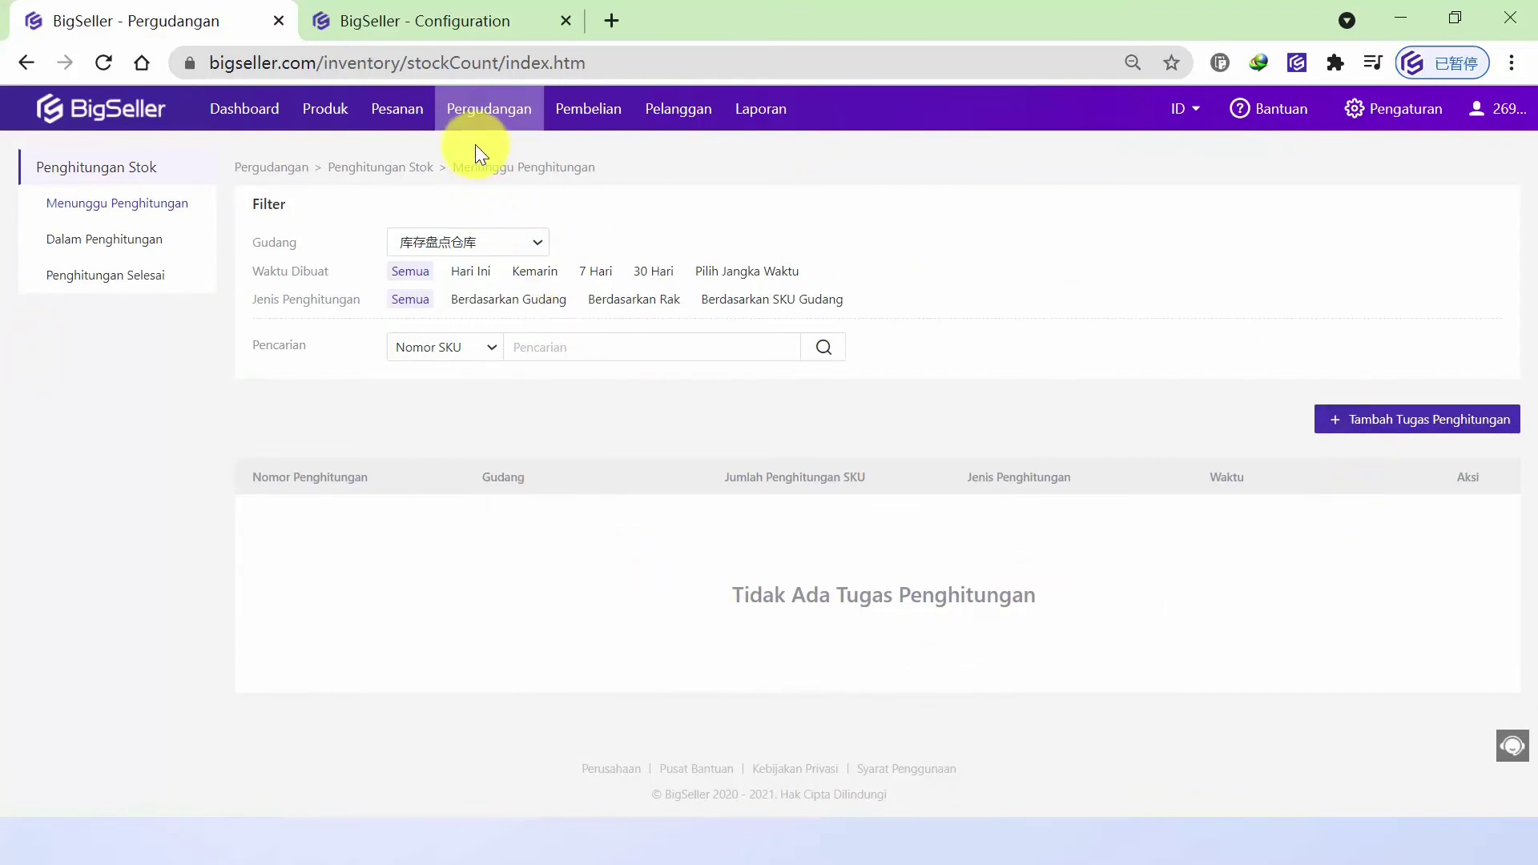
pyautogui.moveTo(487, 132)
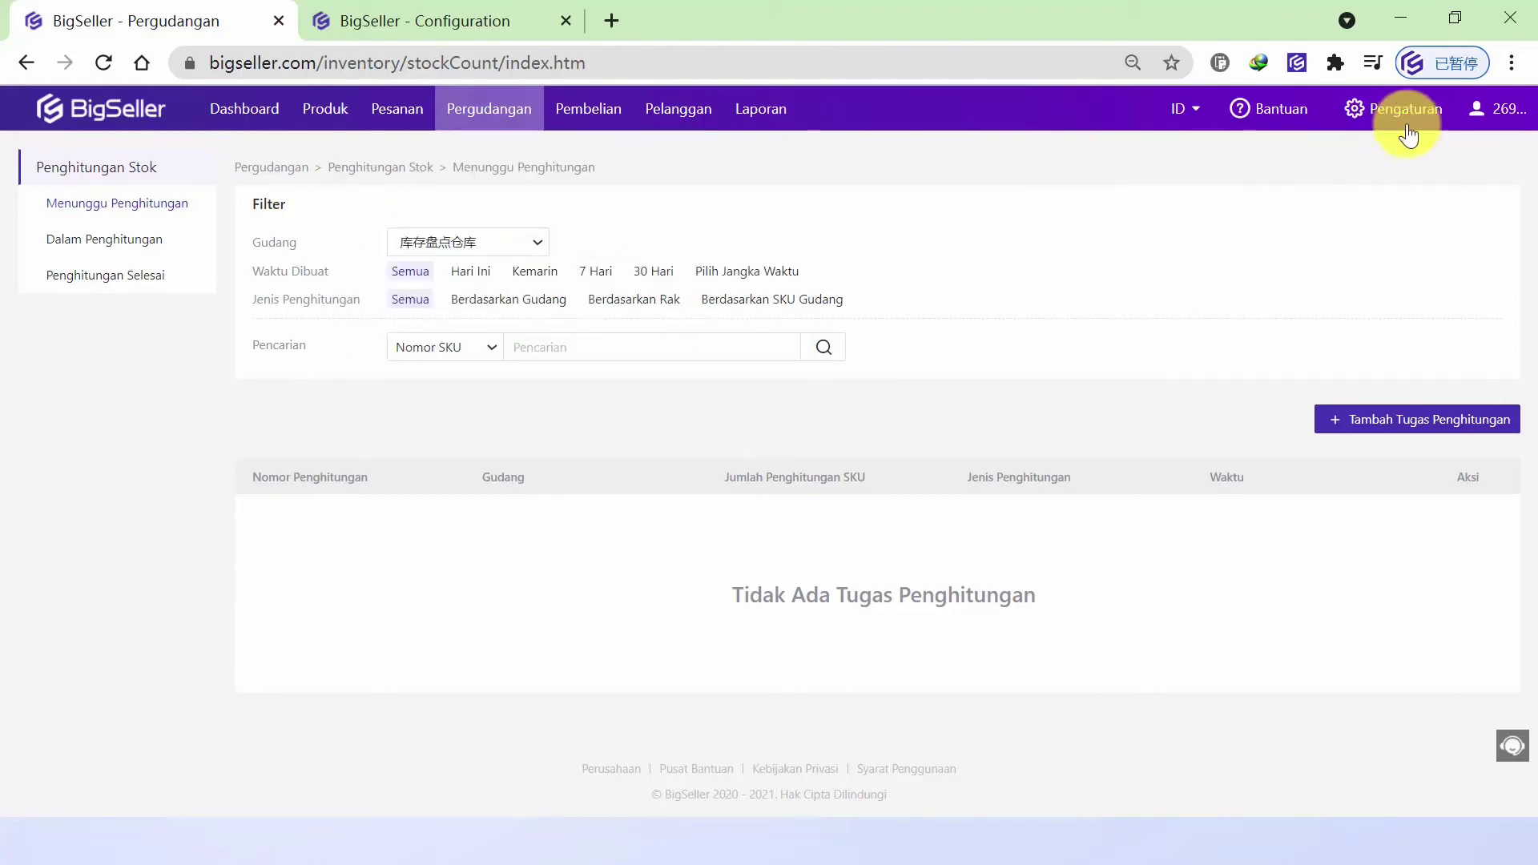
# - Open the Pengaturan Stok settings and check the Fitur Stok and Membuat SKU Gudang Secara Otomatis switches
pyautogui.moveTo(1498, 118)
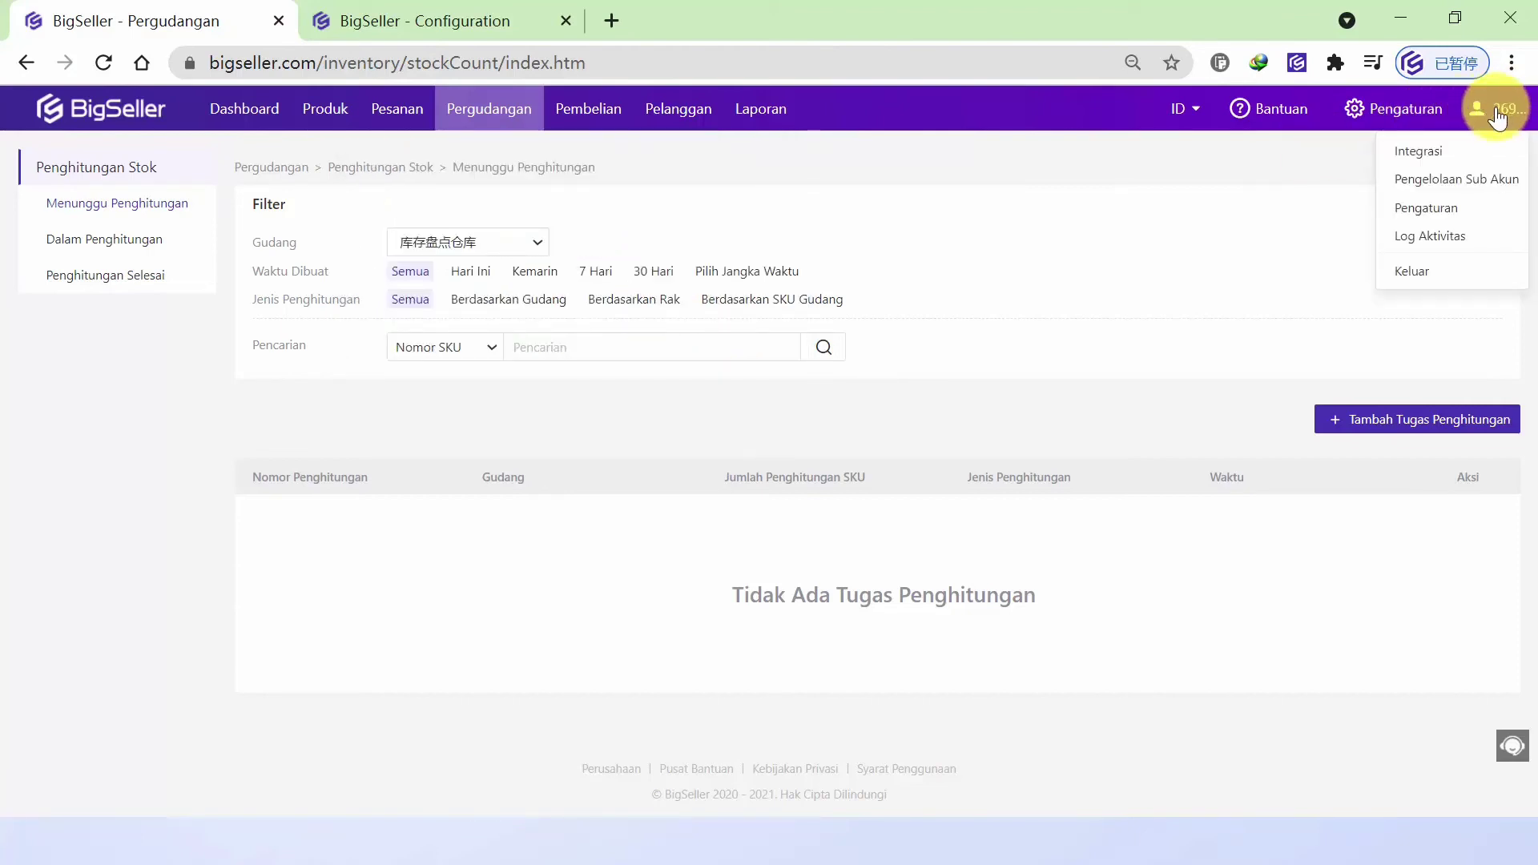
pyautogui.click(1449, 210)
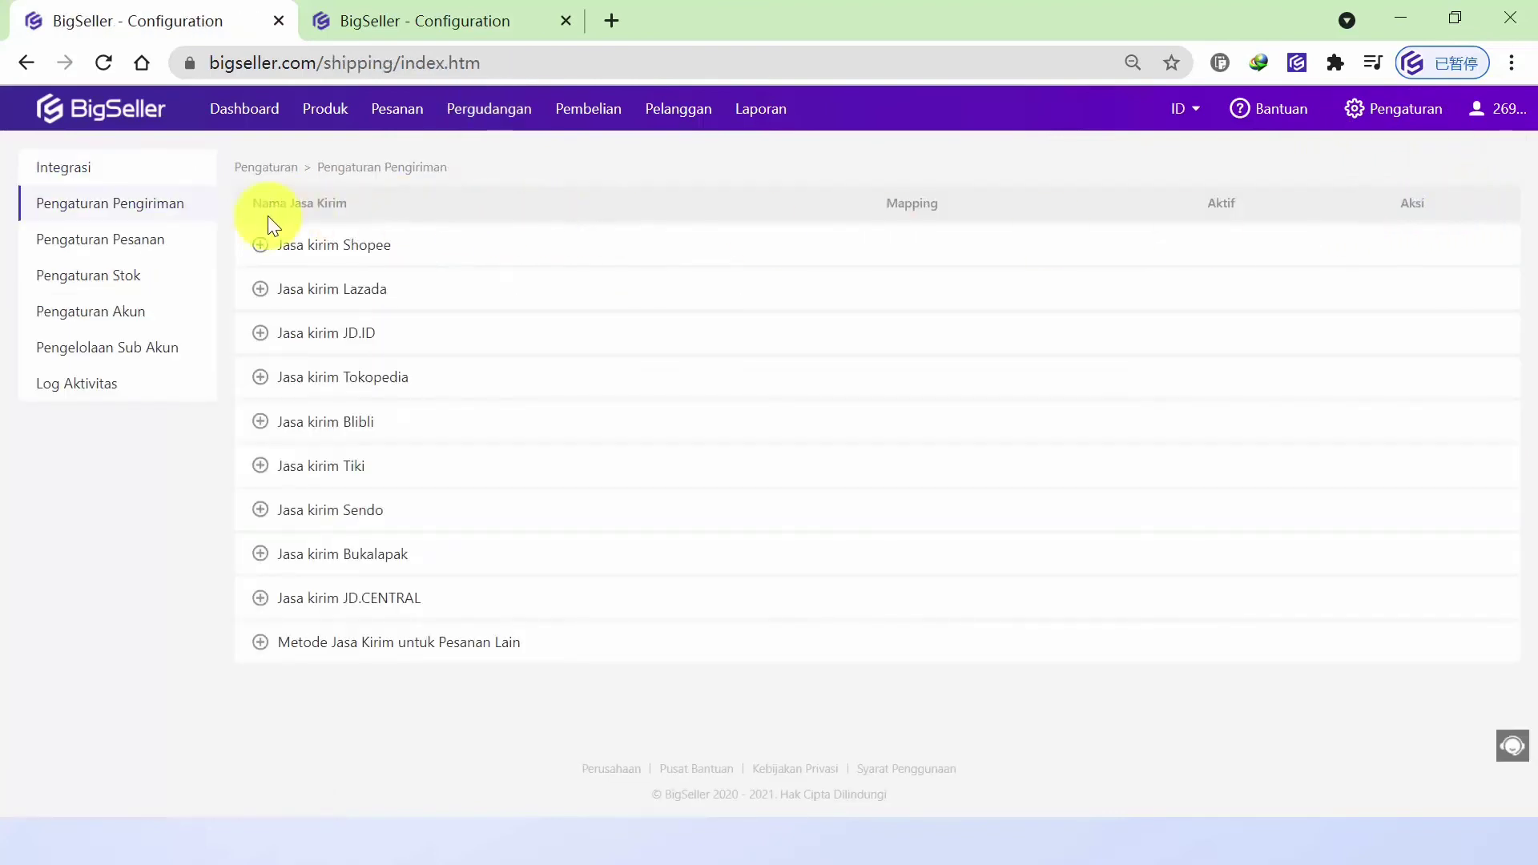
pyautogui.click(153, 282)
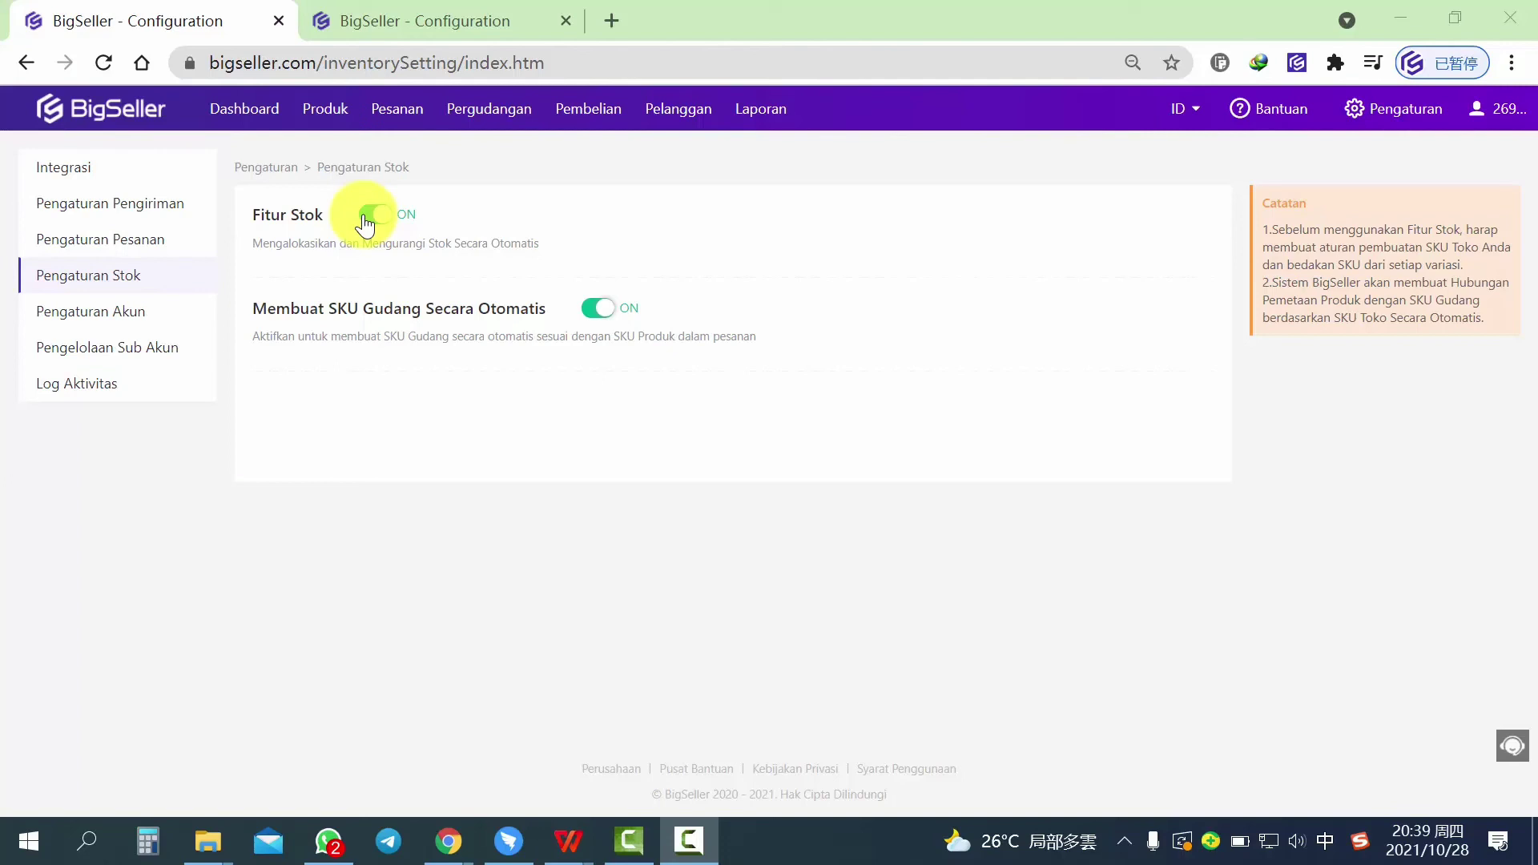
# - Open Proses Pesanan and view the Menunggu Diproses and Menunggu Dicetak orders
pyautogui.moveTo(406, 113)
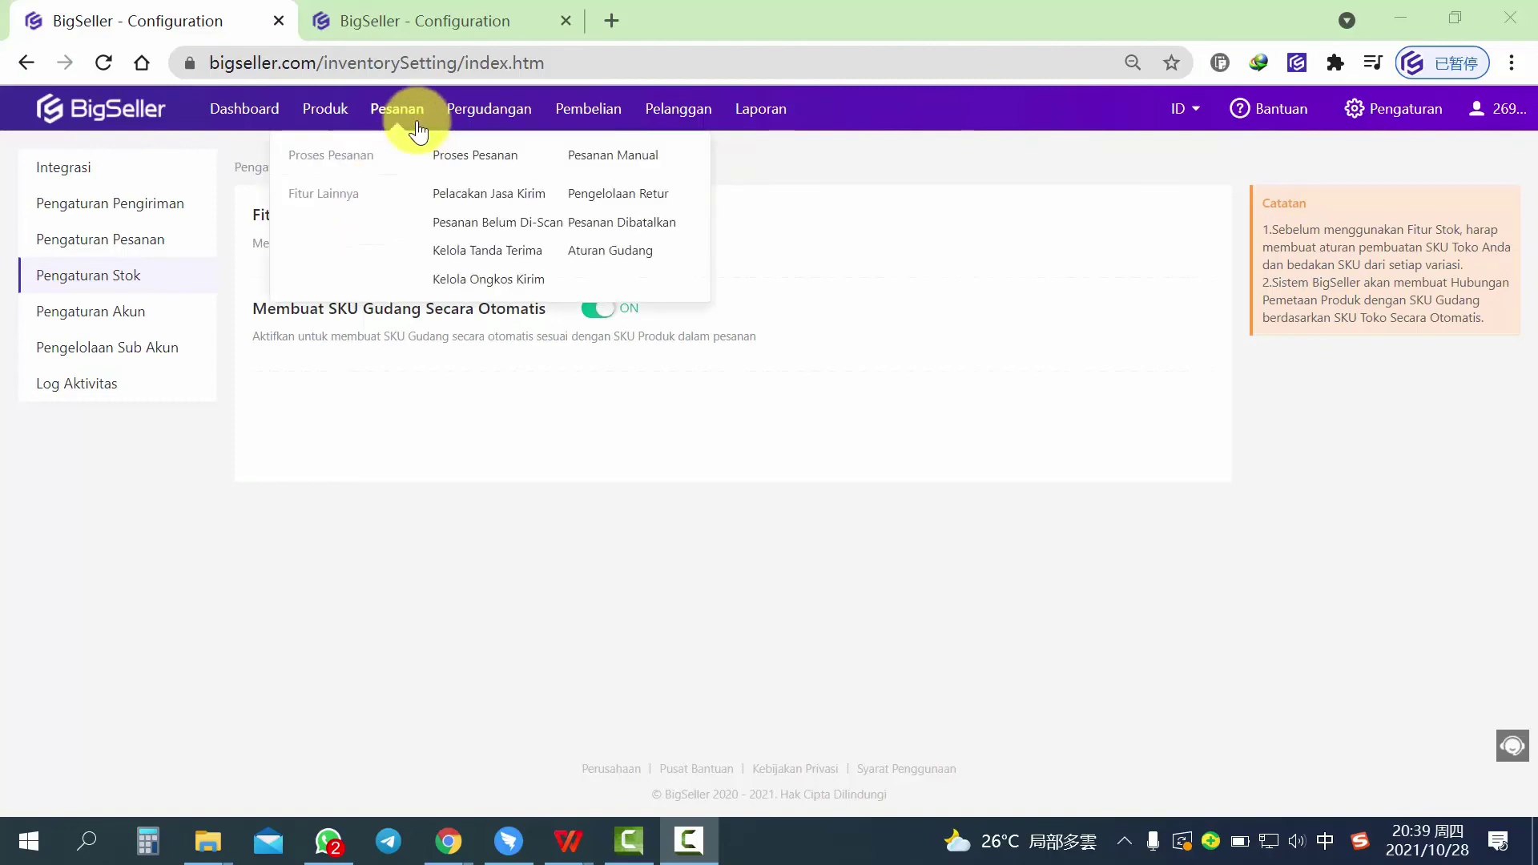
pyautogui.click(440, 158)
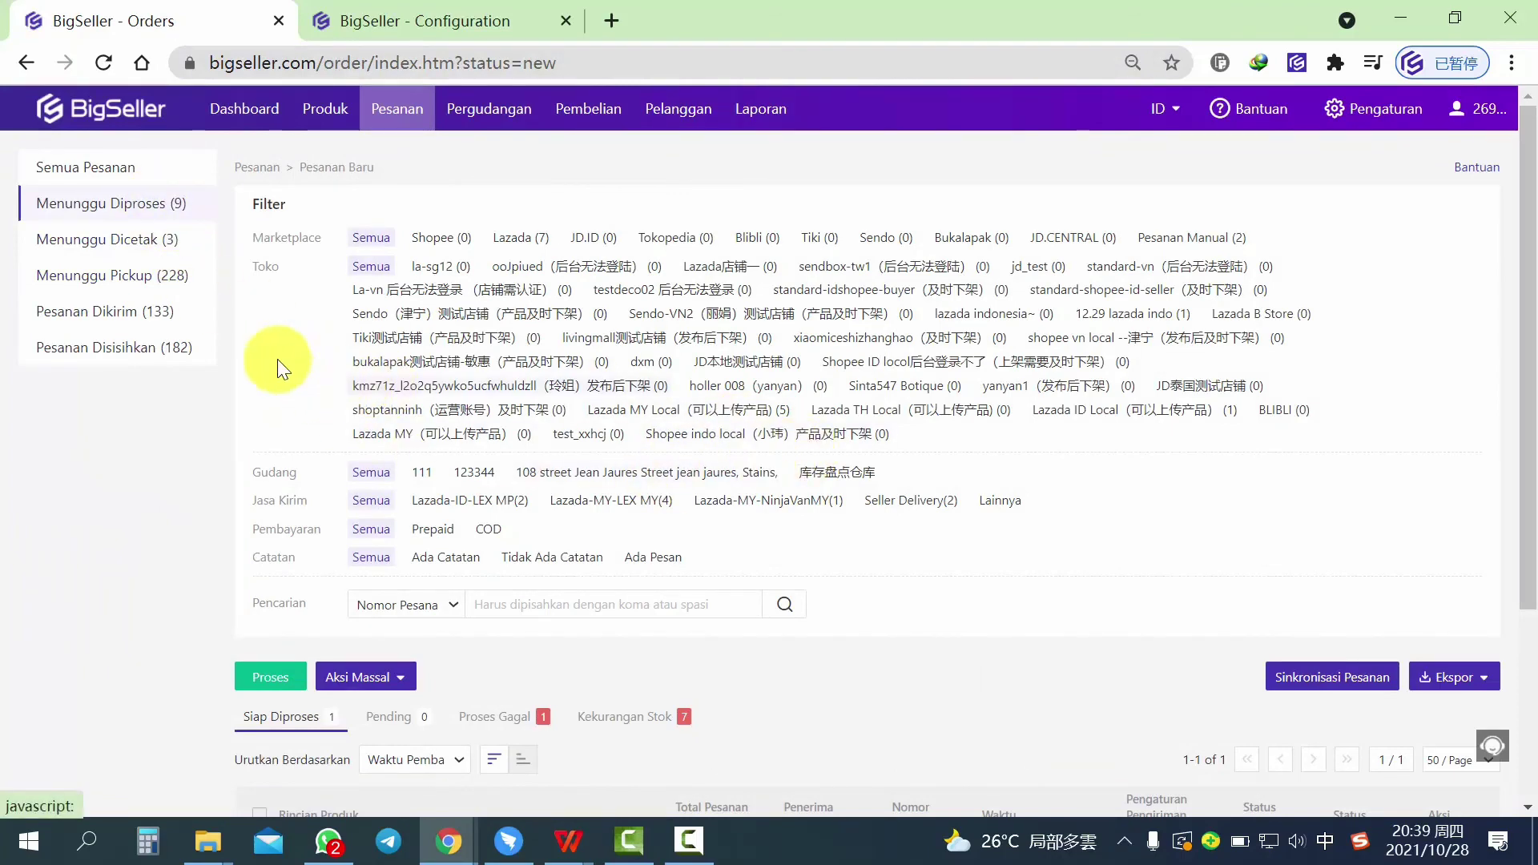
pyautogui.click(169, 254)
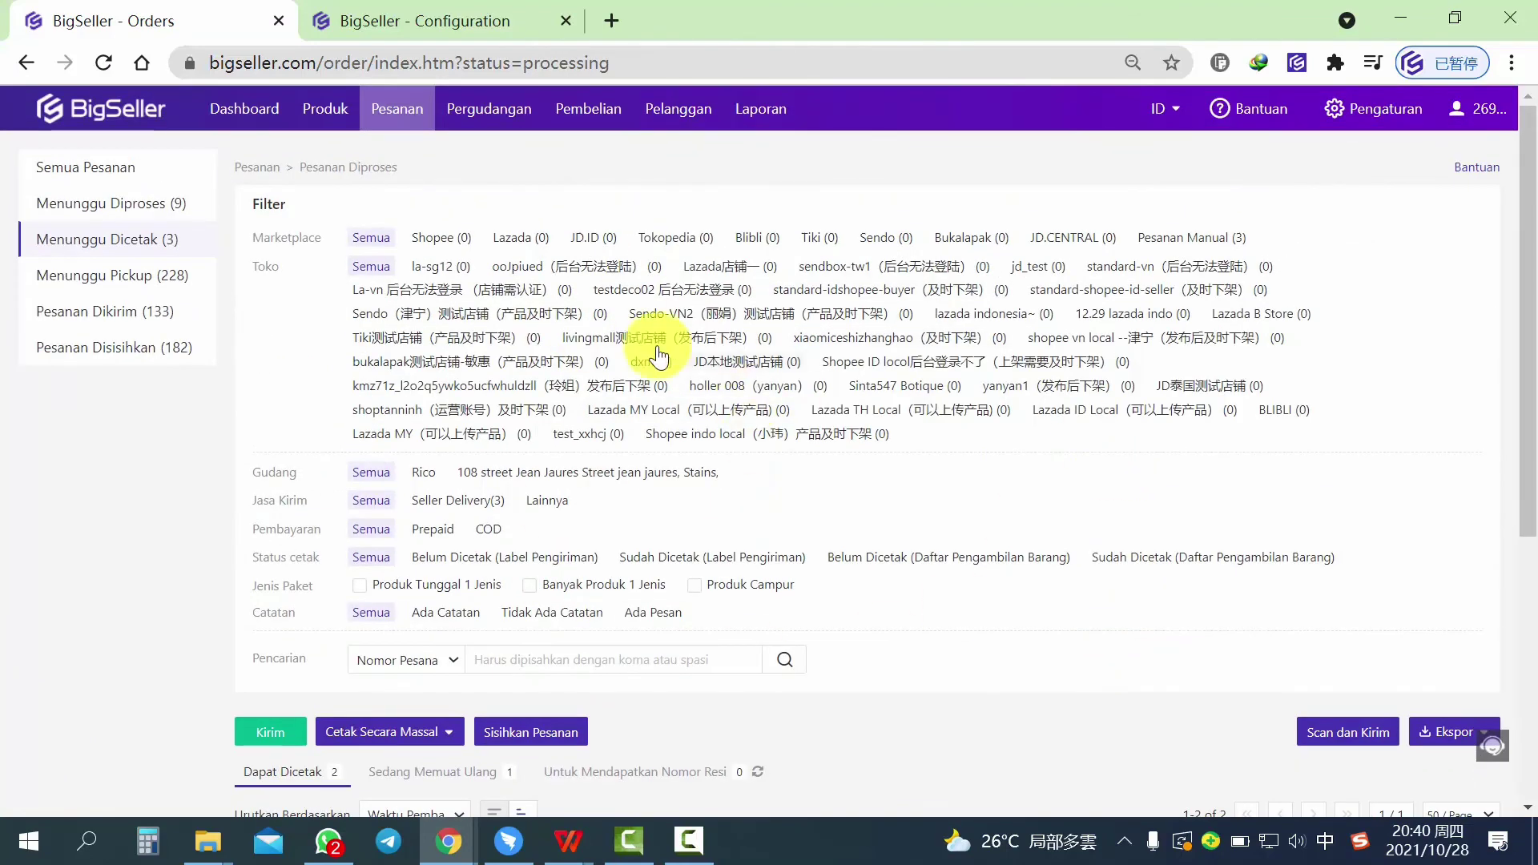
pyautogui.moveTo(371, 112)
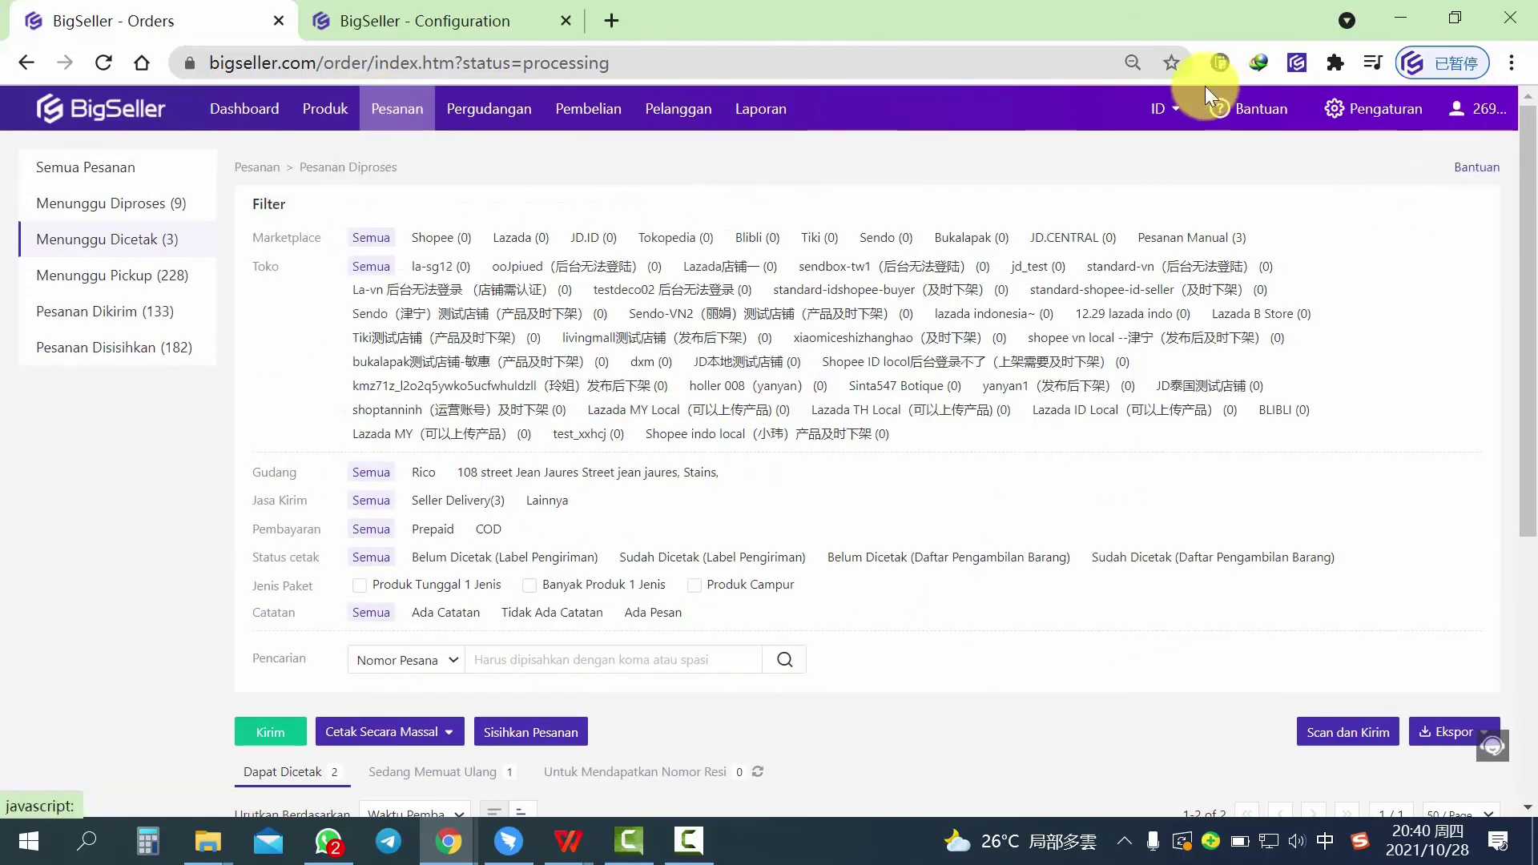
# - Return to the Pengaturan Stok settings and review the Fitur Stok option
pyautogui.moveTo(1430, 128)
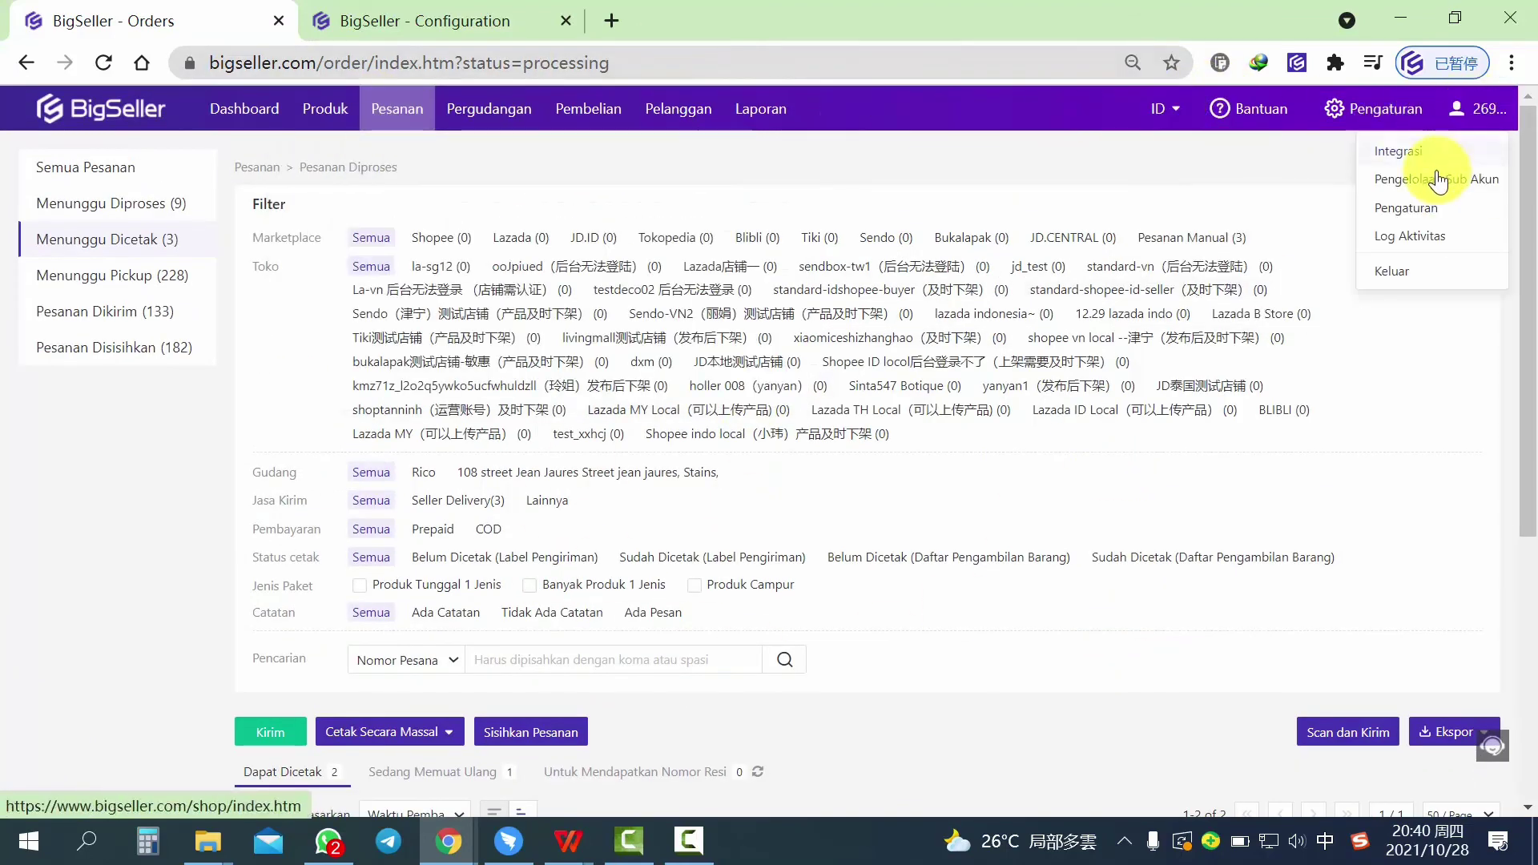
pyautogui.click(1418, 211)
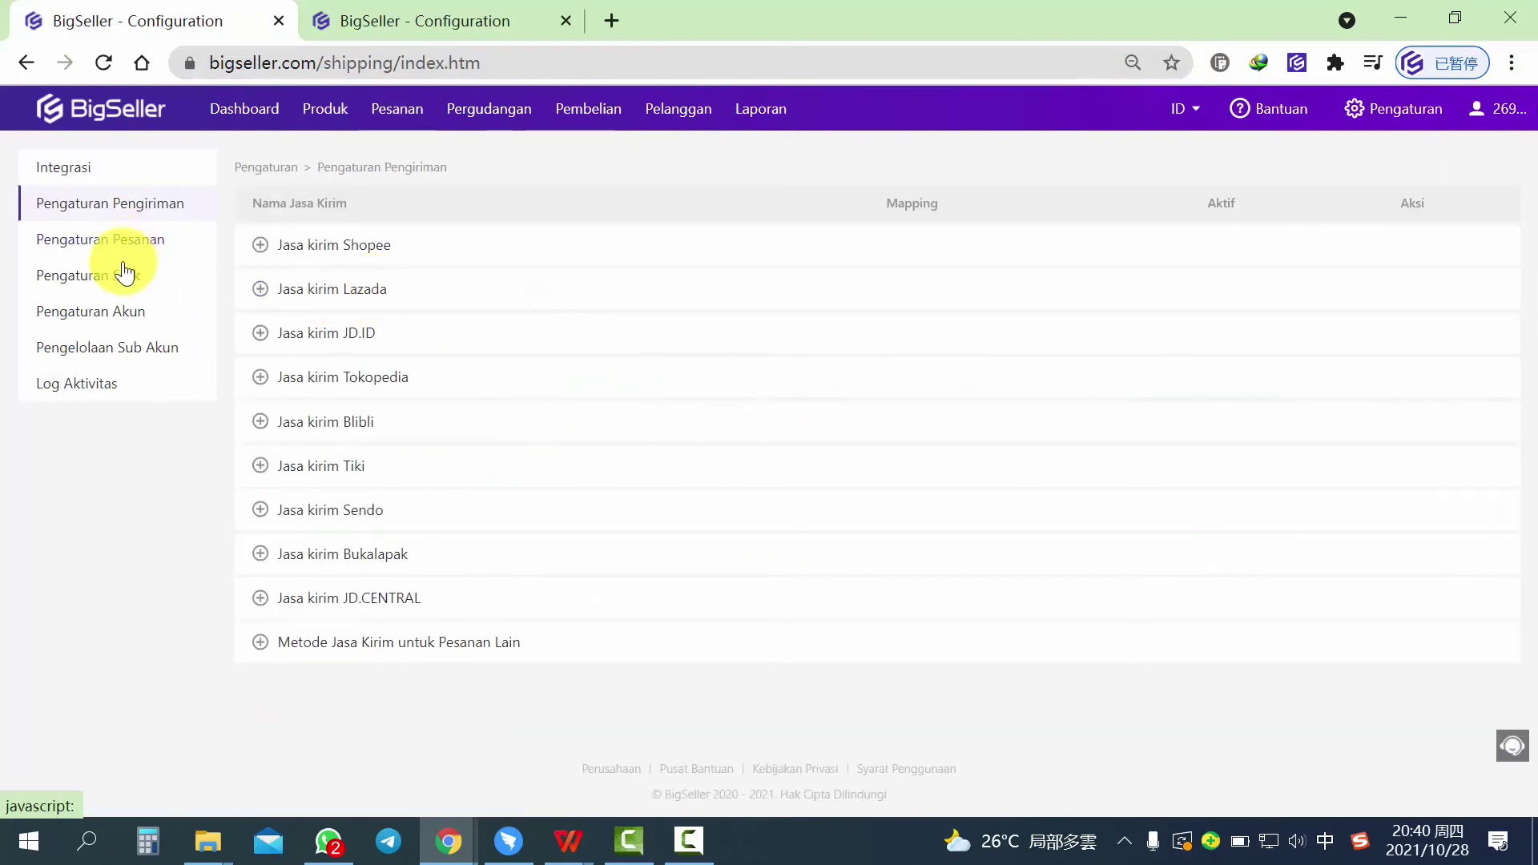
pyautogui.click(118, 275)
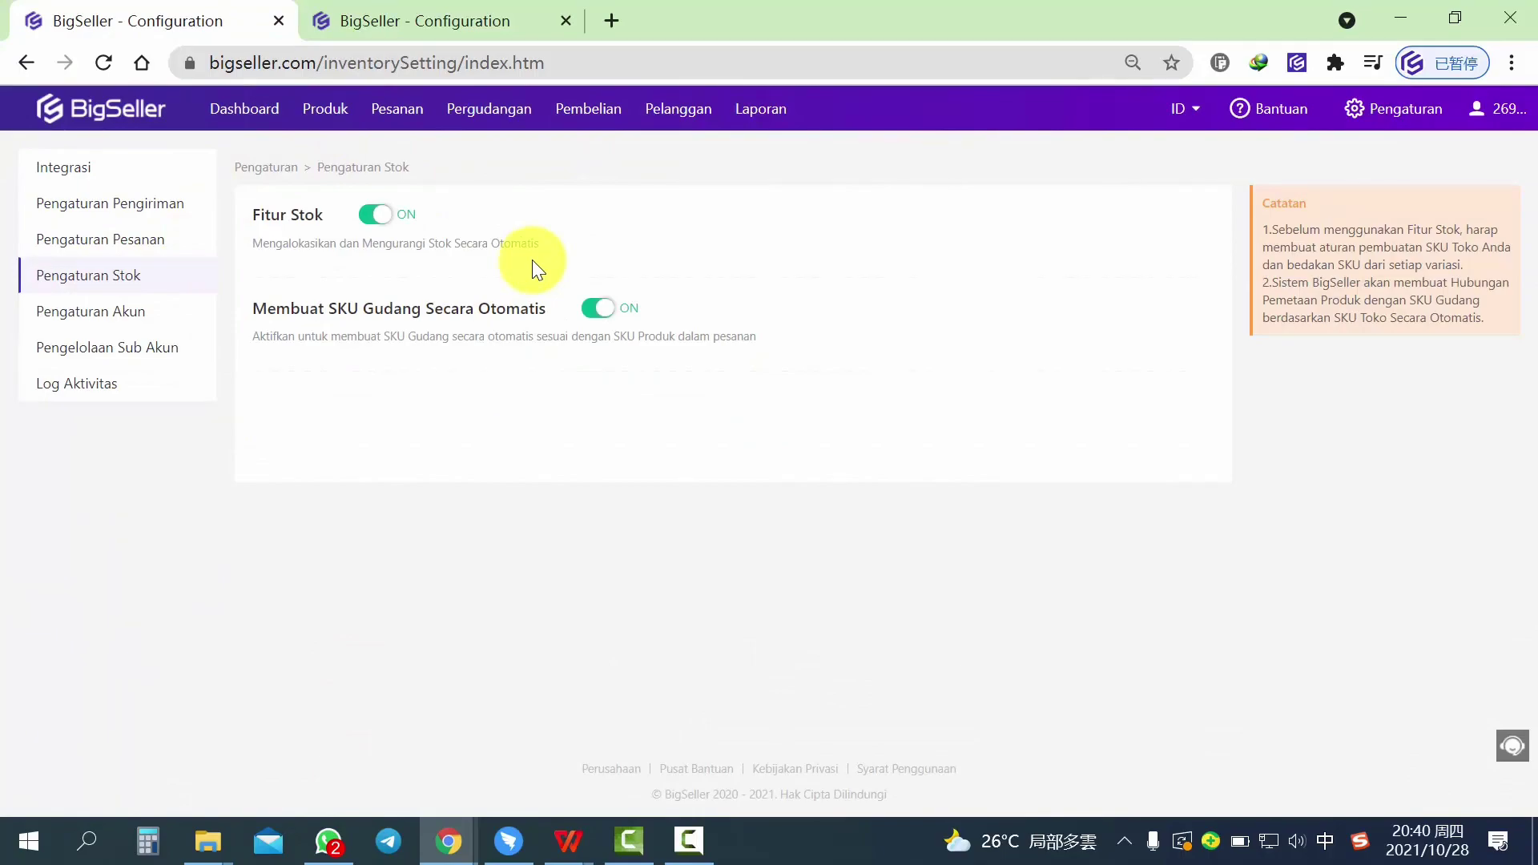
pyautogui.hotkey('alt', 'Tab')
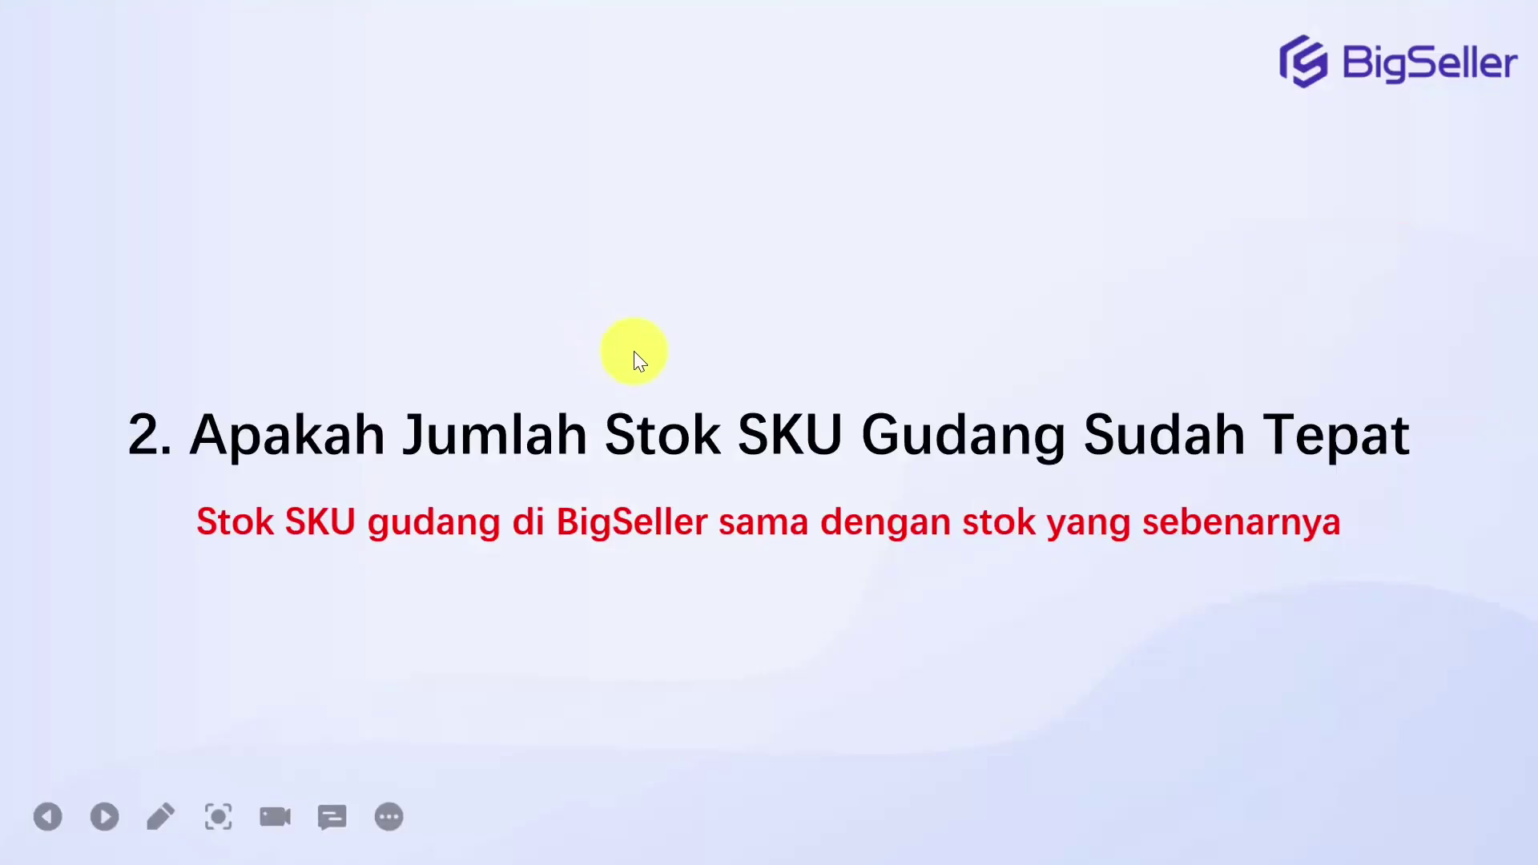
pyautogui.click(714, 409)
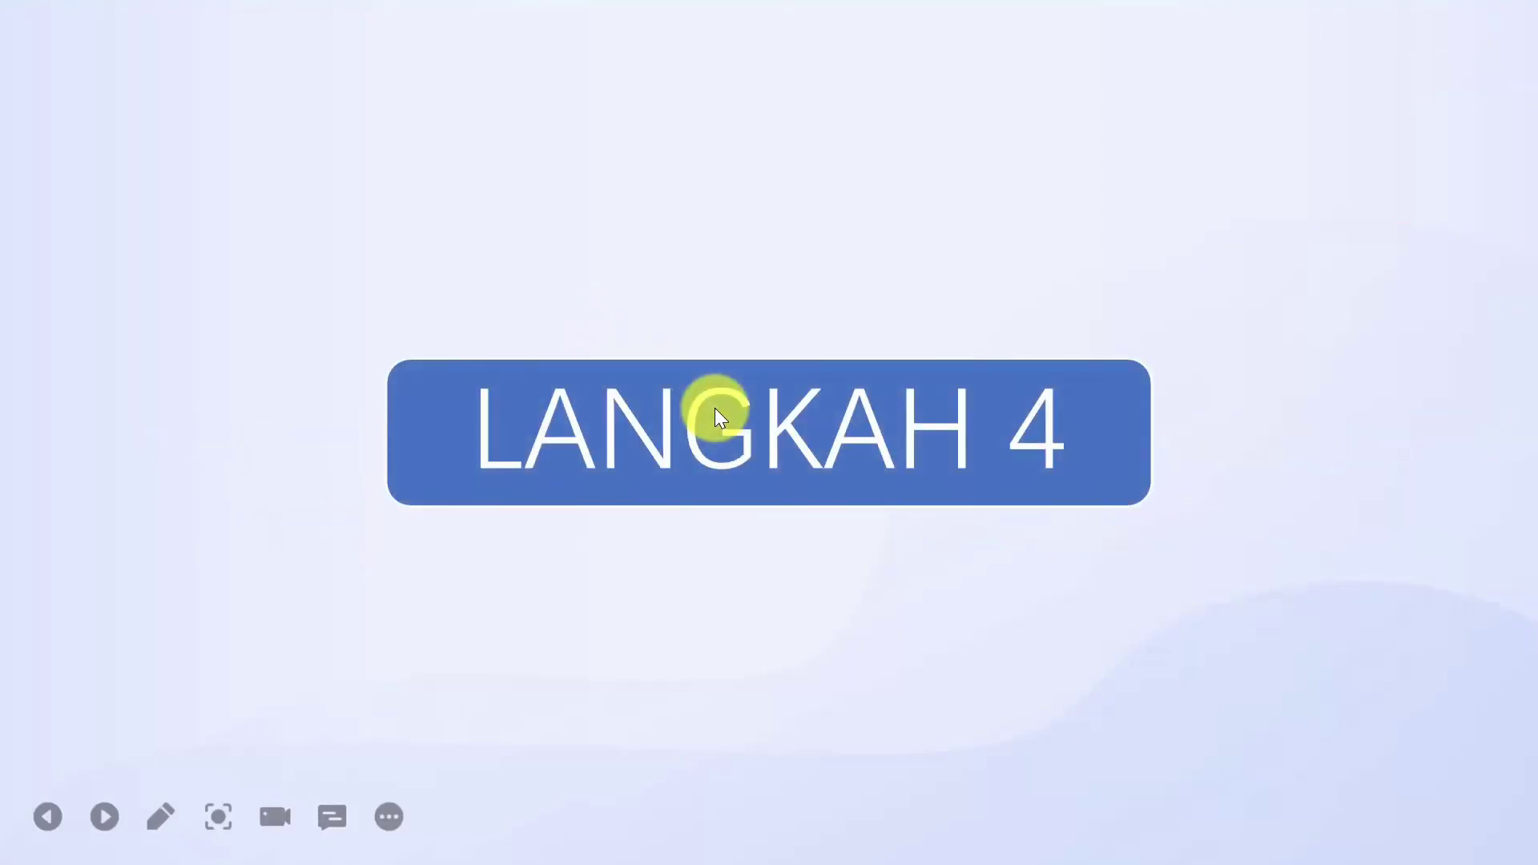